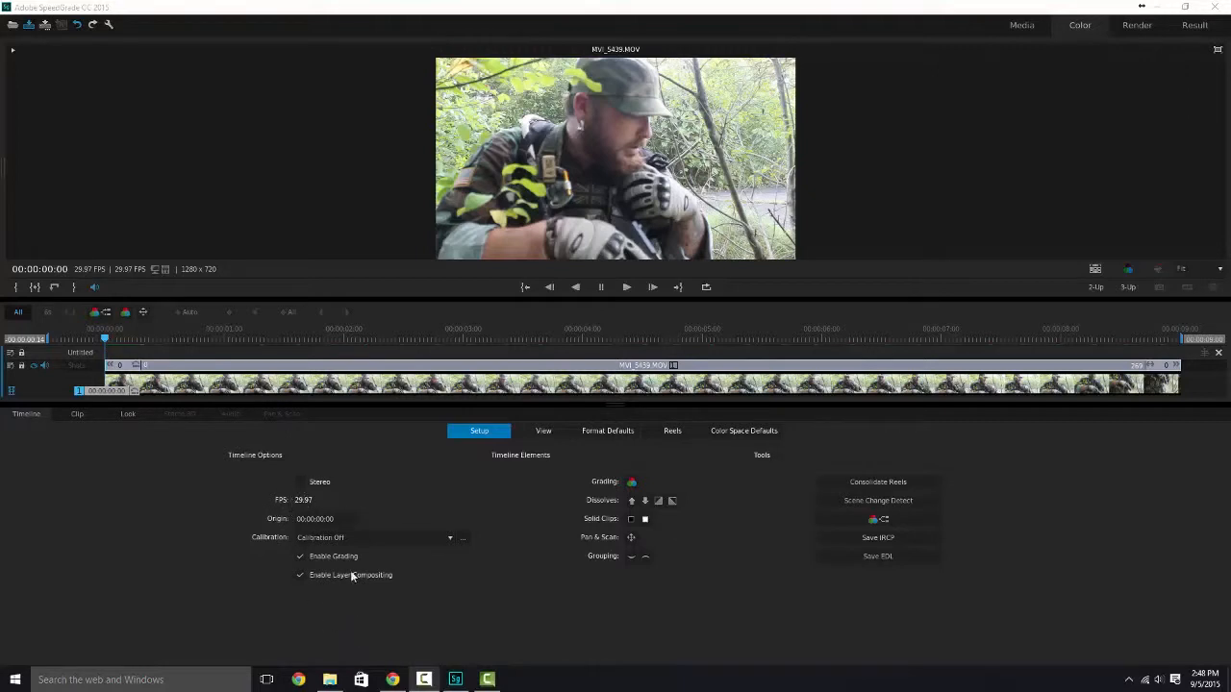
- Examine the list of calibration LUTs and camera profiles for the timeline, leaving Calibration Off selected
left_click(349, 536)
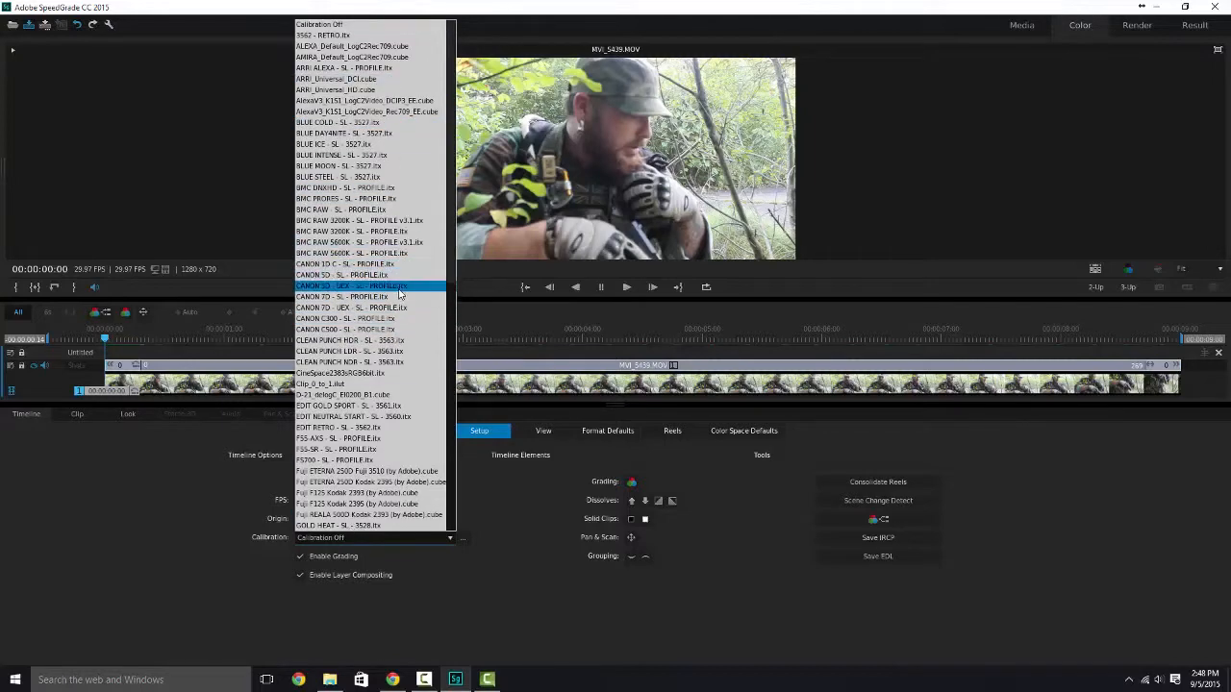
scroll(400, 293, "down", 4)
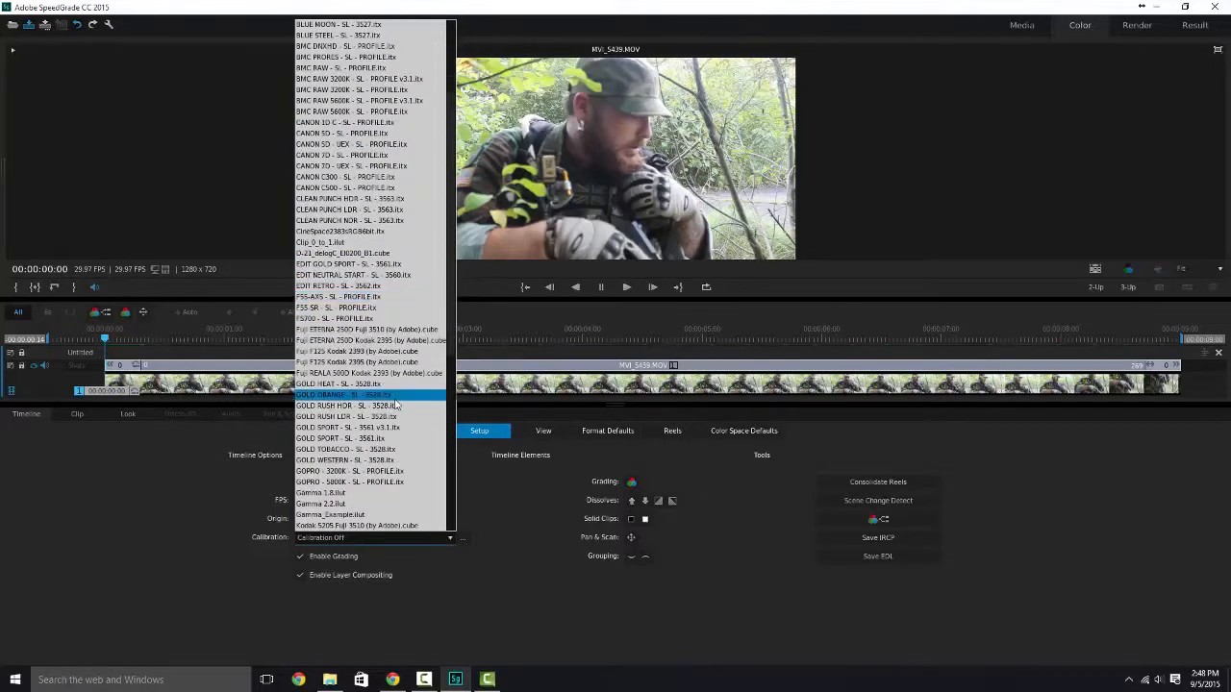
scroll(395, 405, "down", 1)
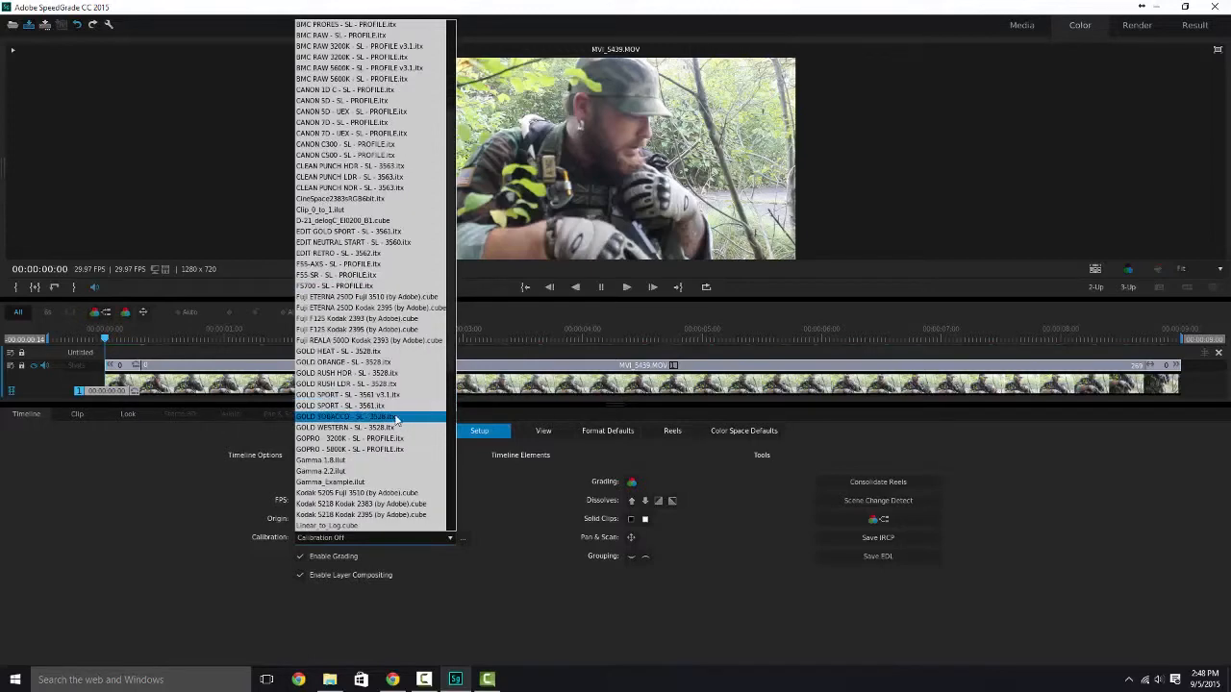
scroll(398, 445, "down", 4)
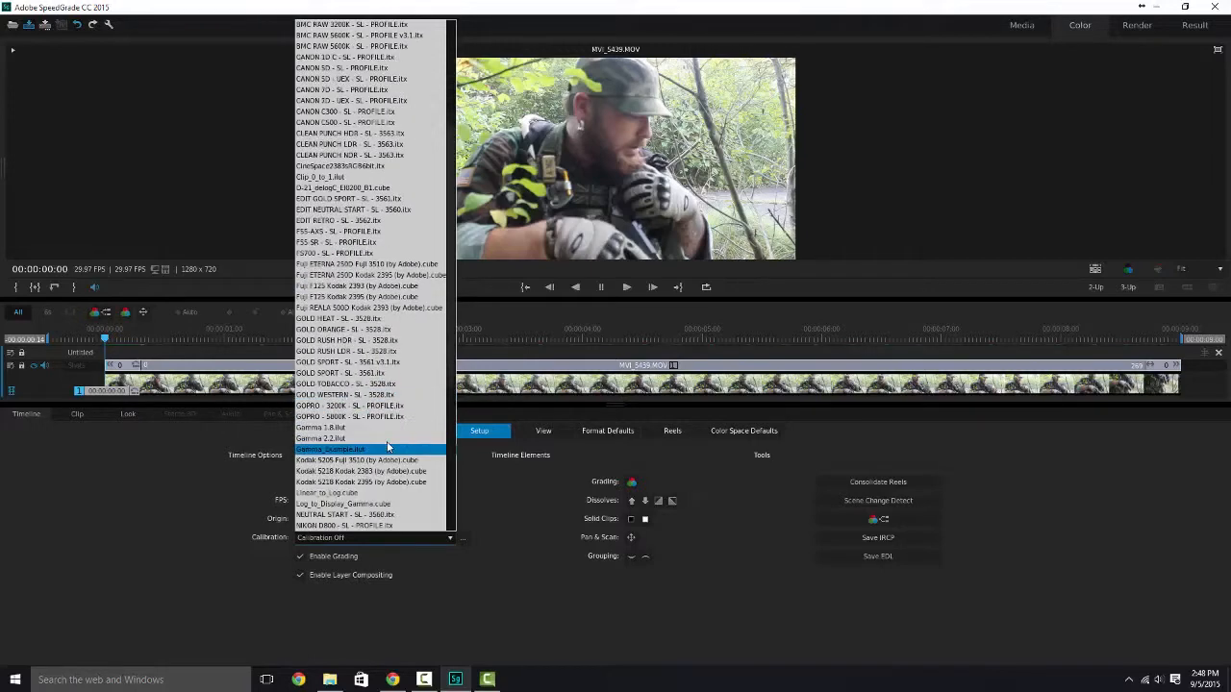
scroll(389, 447, "down", 5)
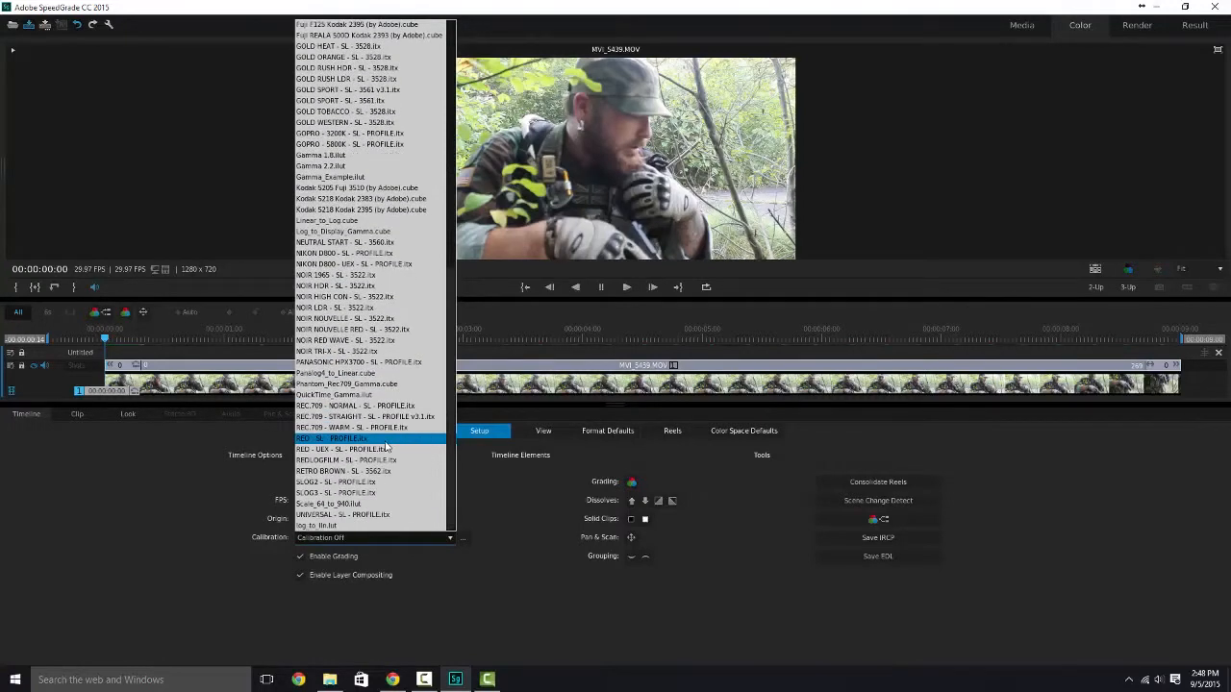
scroll(384, 450, "up", 2)
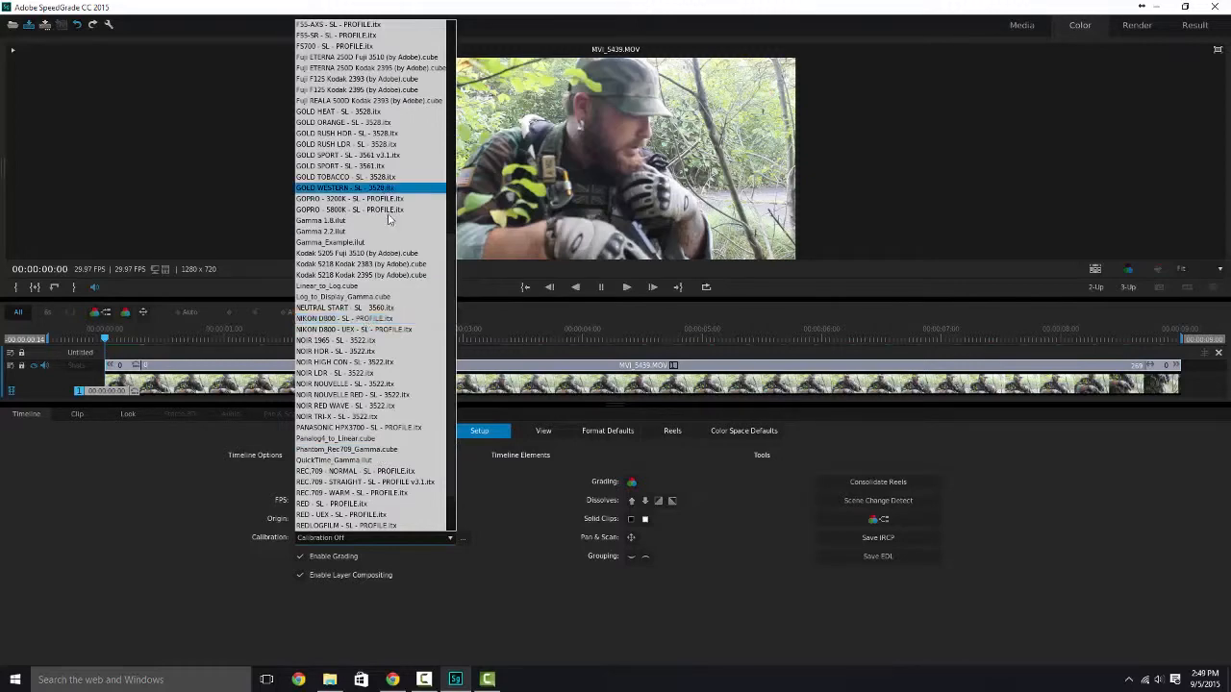
scroll(358, 204, "up", 7)
scroll(357, 203, "up", 6)
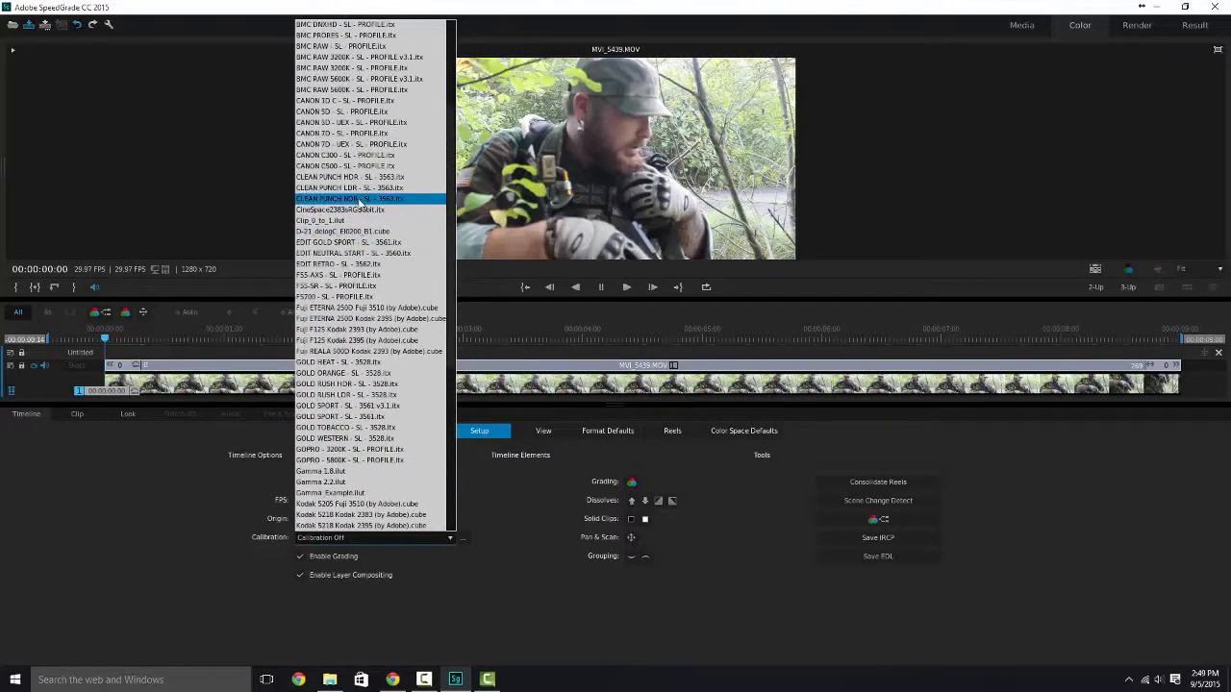
left_click(361, 27)
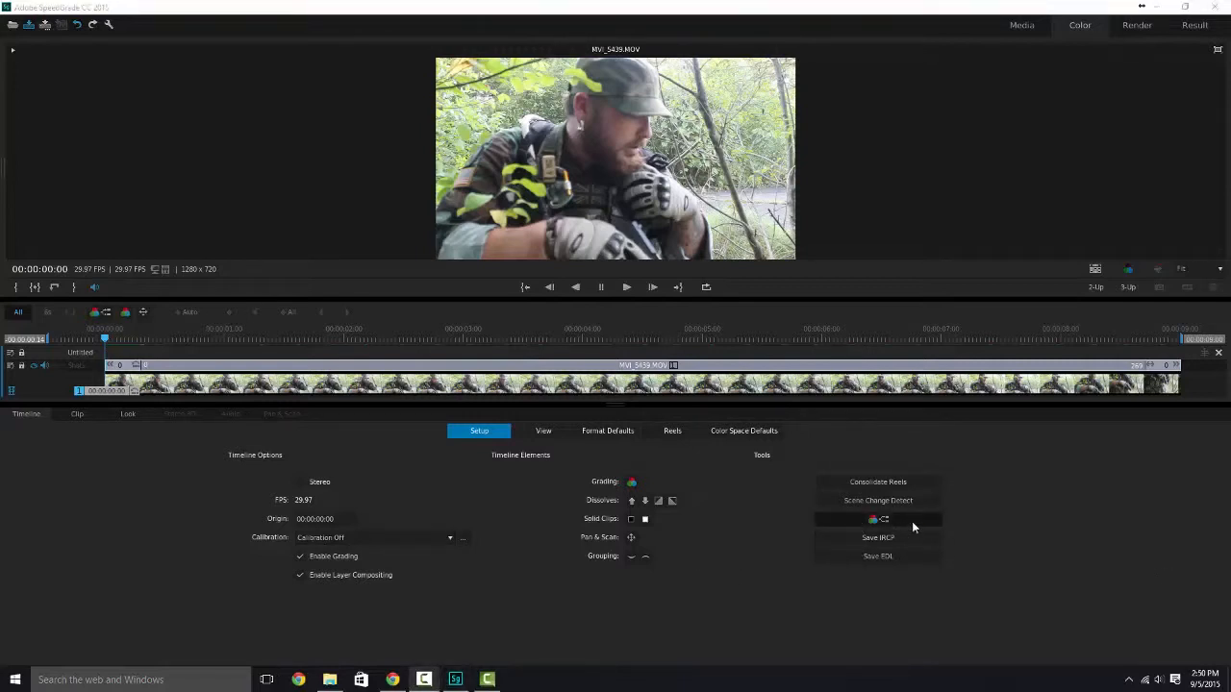
- Add a grading track above the MVI_5439.MOV clip and set the screen layout to two columns with Split comparison
left_click(868, 520)
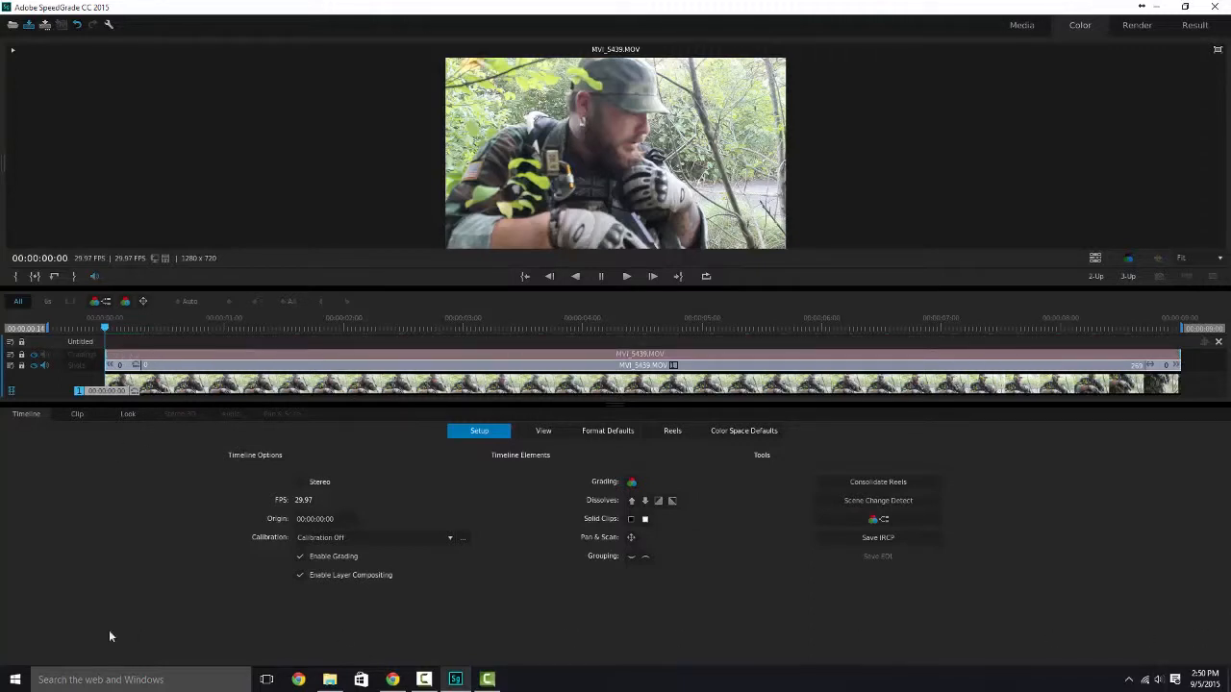
left_click(538, 432)
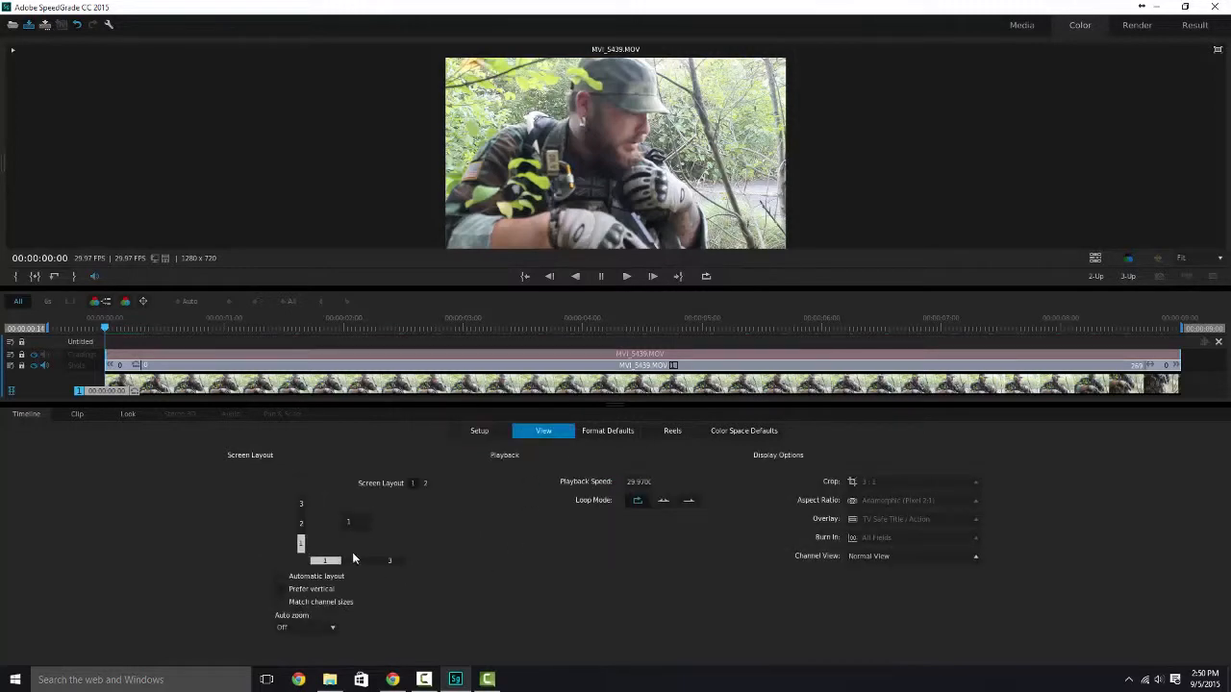
left_click(356, 559)
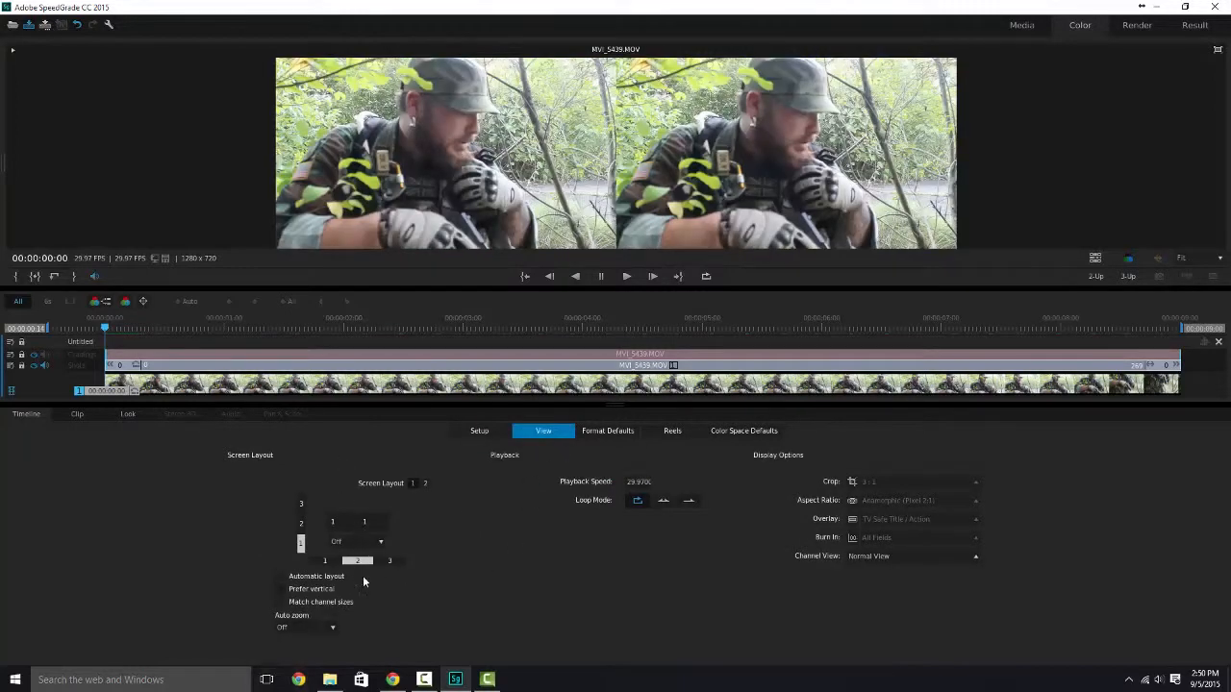
left_click(362, 543)
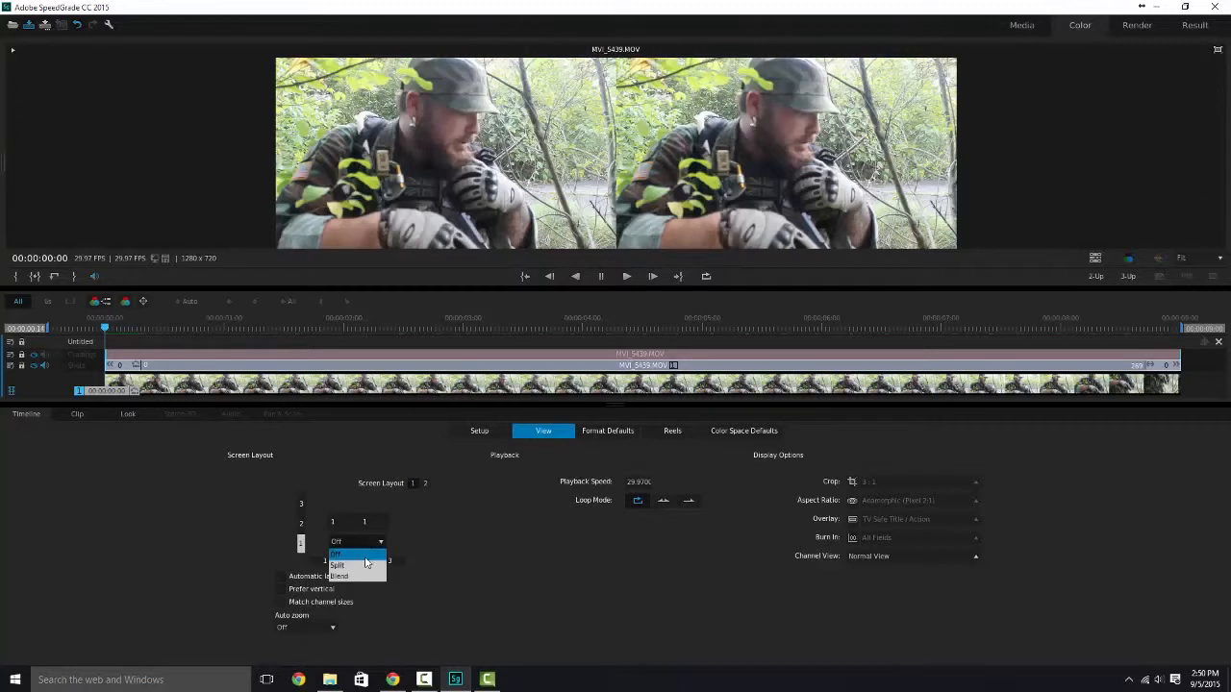
left_click(366, 564)
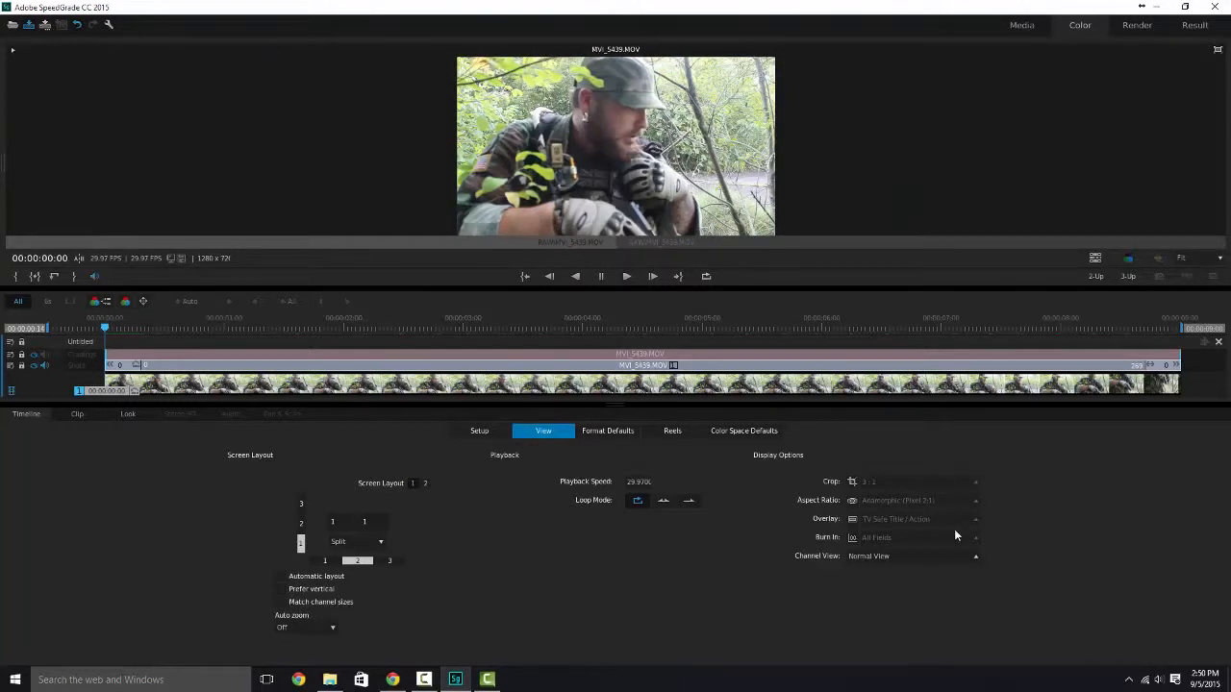
- Review the channel view choices, format defaults, reels and color space defaults of the timeline, and return to its setup
left_click(941, 556)
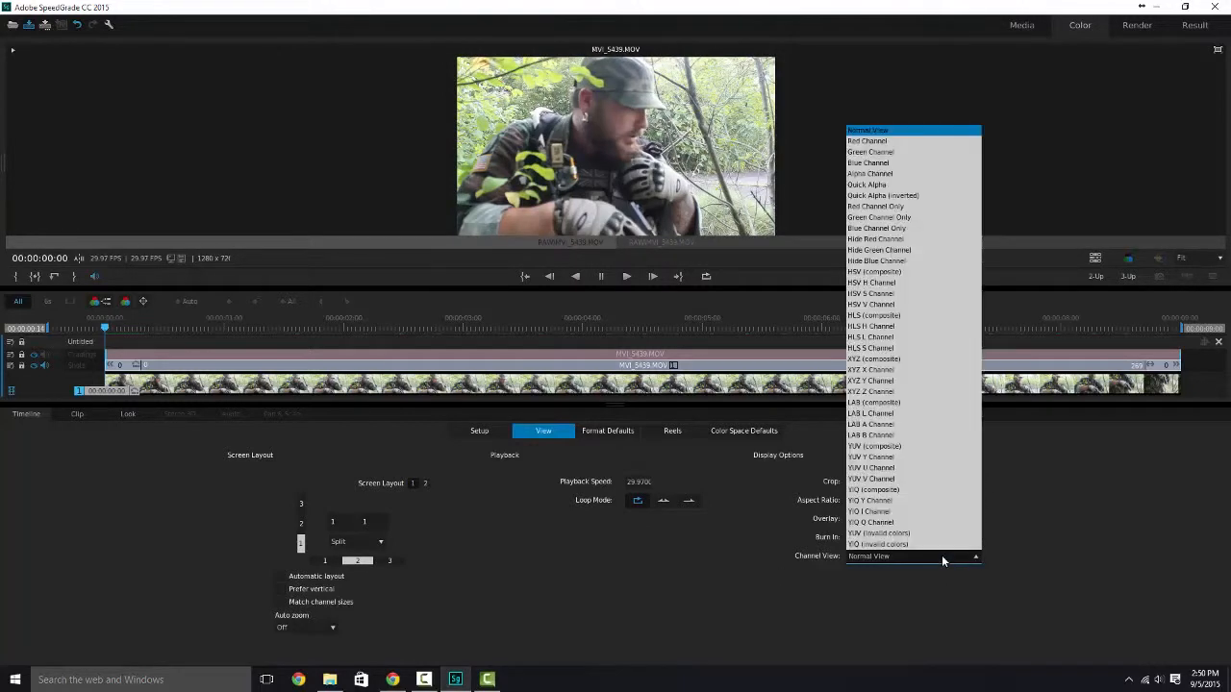
left_click(1106, 577)
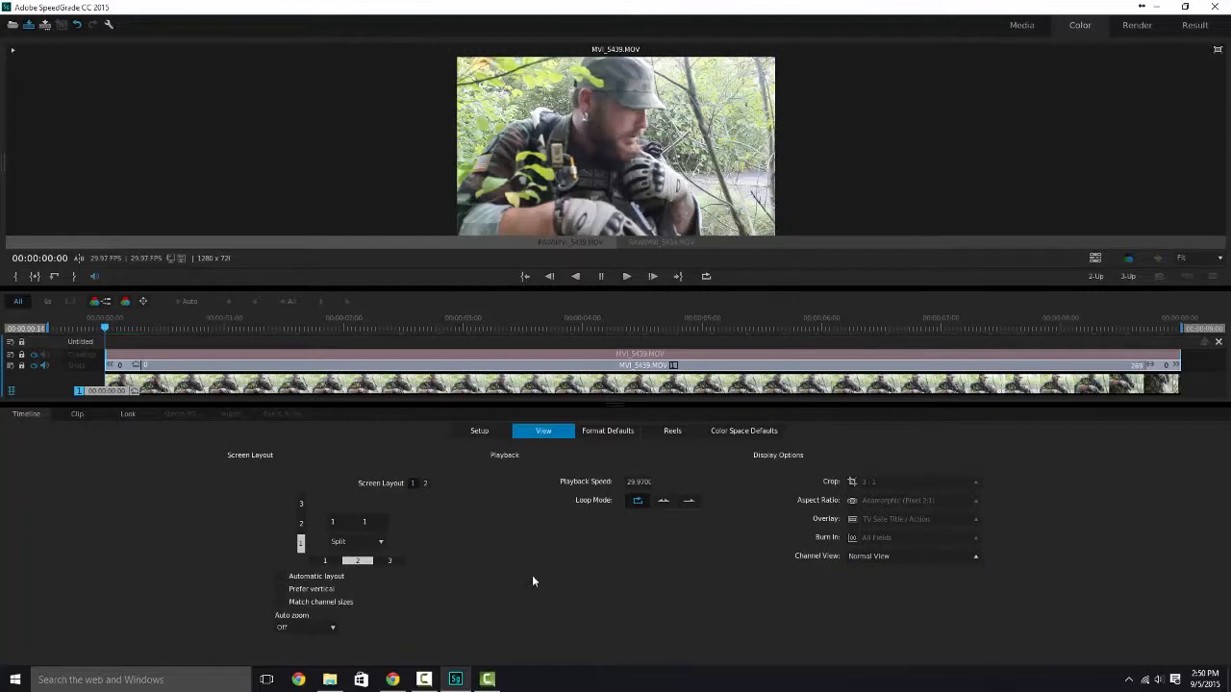
left_click(607, 433)
left_click(138, 454)
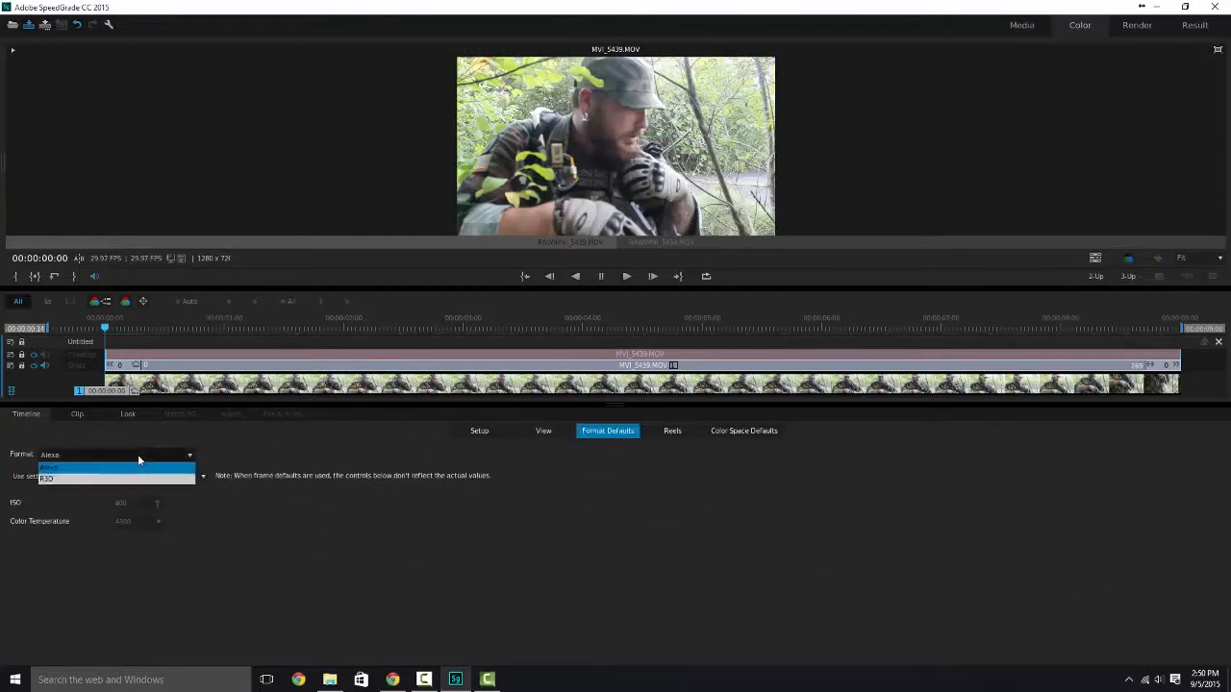
left_click(220, 454)
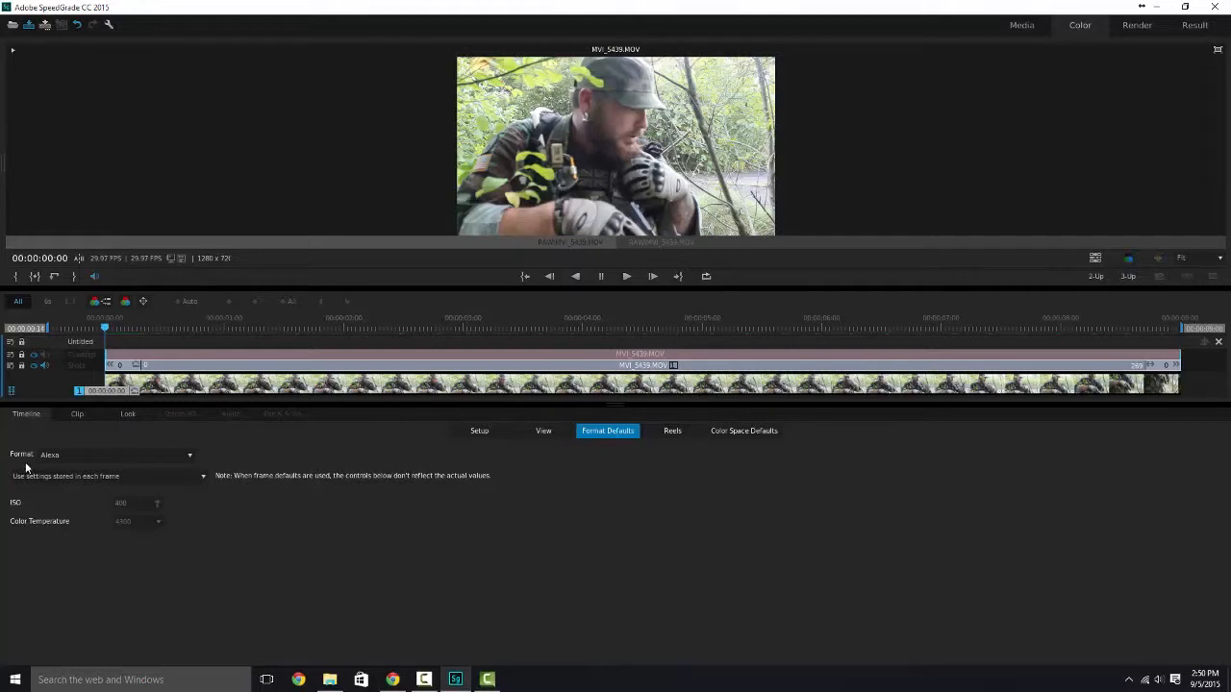
left_click(60, 453)
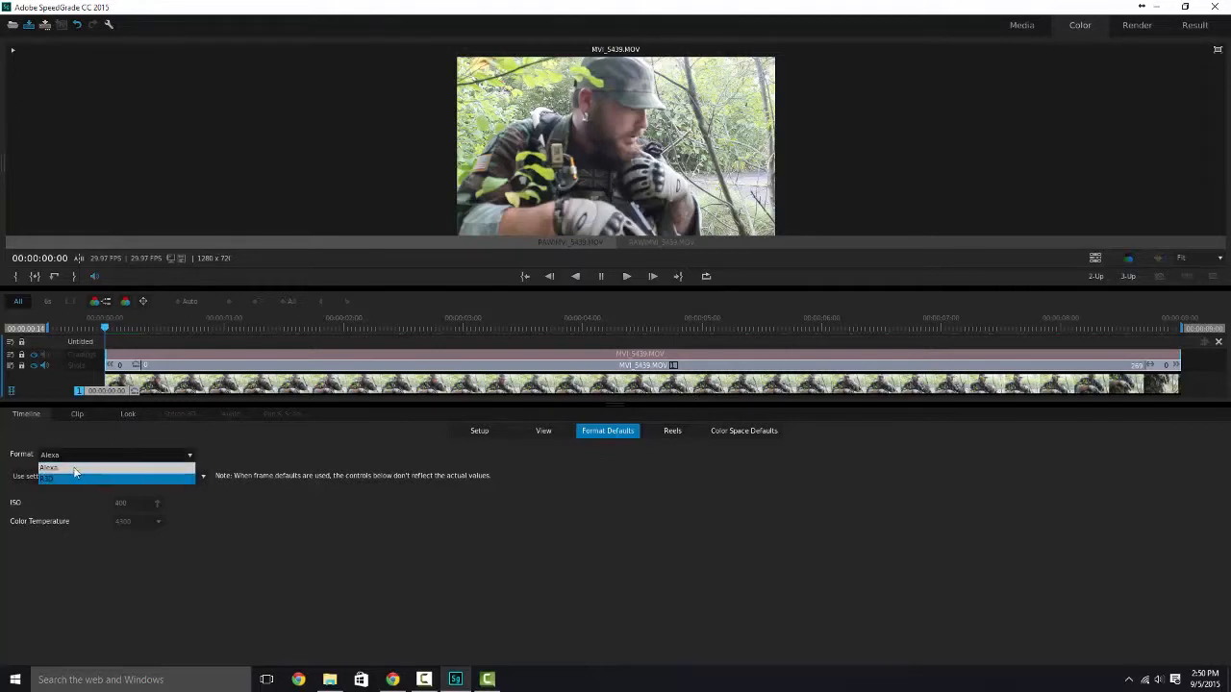
left_click(598, 504)
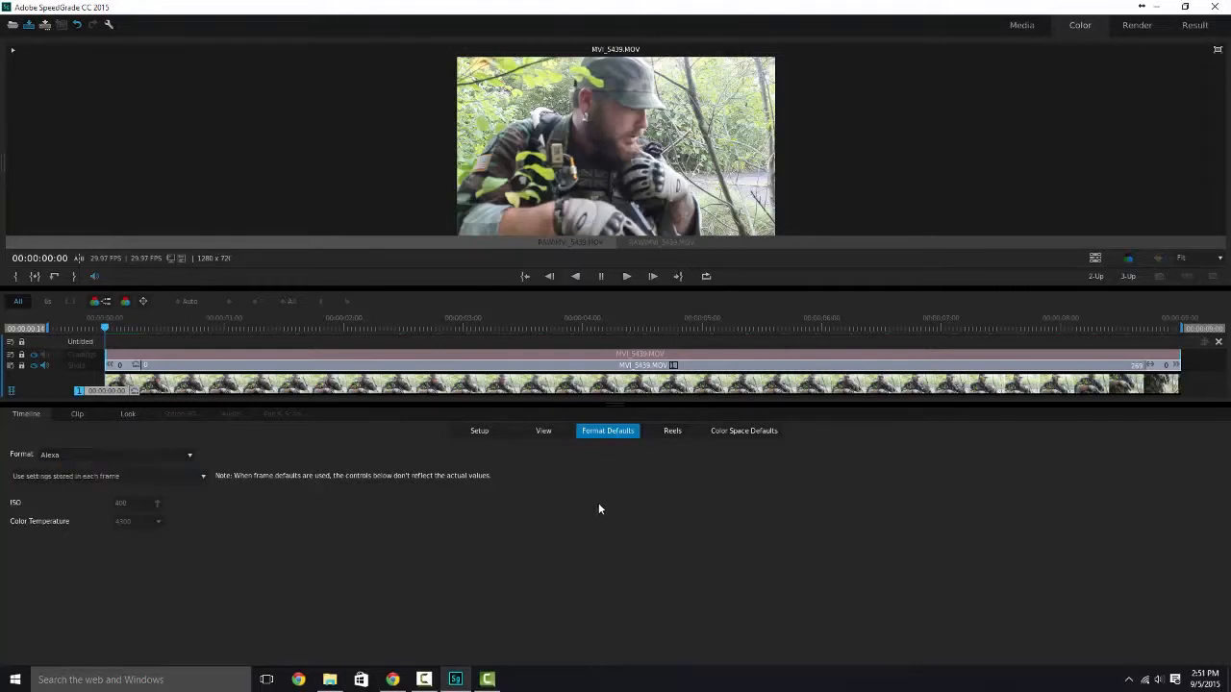
left_click(672, 433)
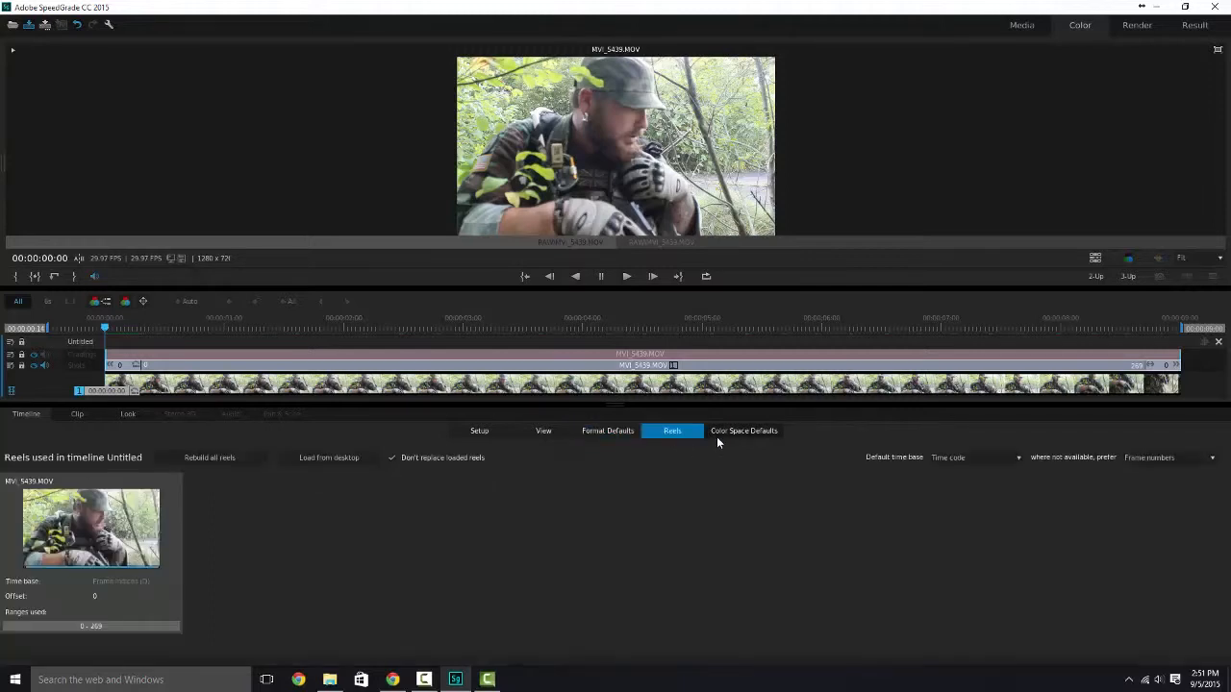
left_click(757, 433)
left_click(483, 431)
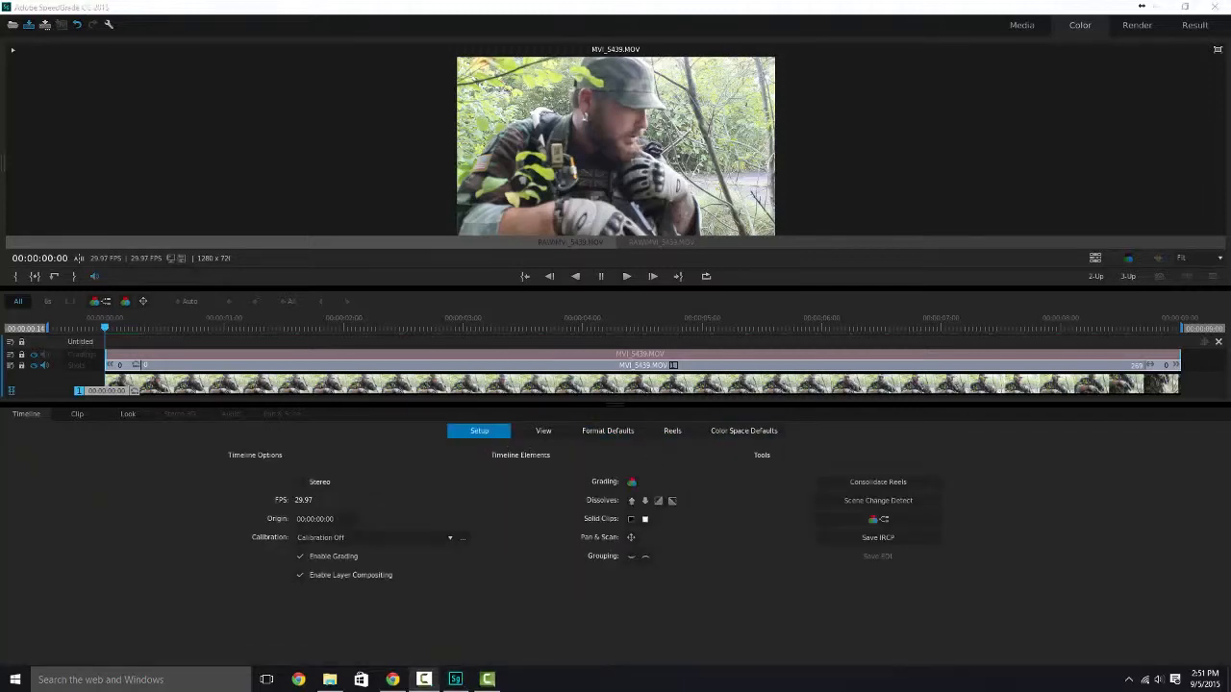
- Try mirroring the clip horizontally and vertically in its properties, switching each mirror off again
left_click(75, 414)
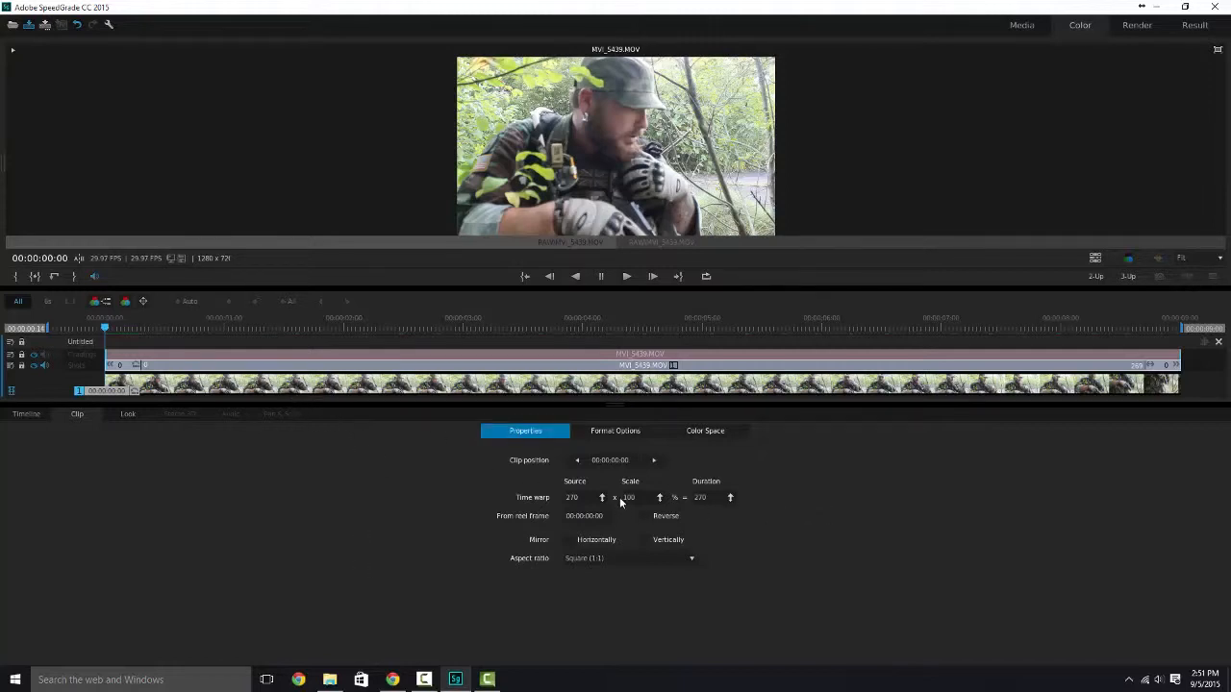
left_click(596, 544)
left_click(596, 545)
left_click(649, 540)
left_click(648, 540)
- Try the HD Anamorphic (Image 16:9) and Anamorphic (Pixel 2:1) aspect ratios on the clip, and return it to Square (1:1)
left_click(633, 557)
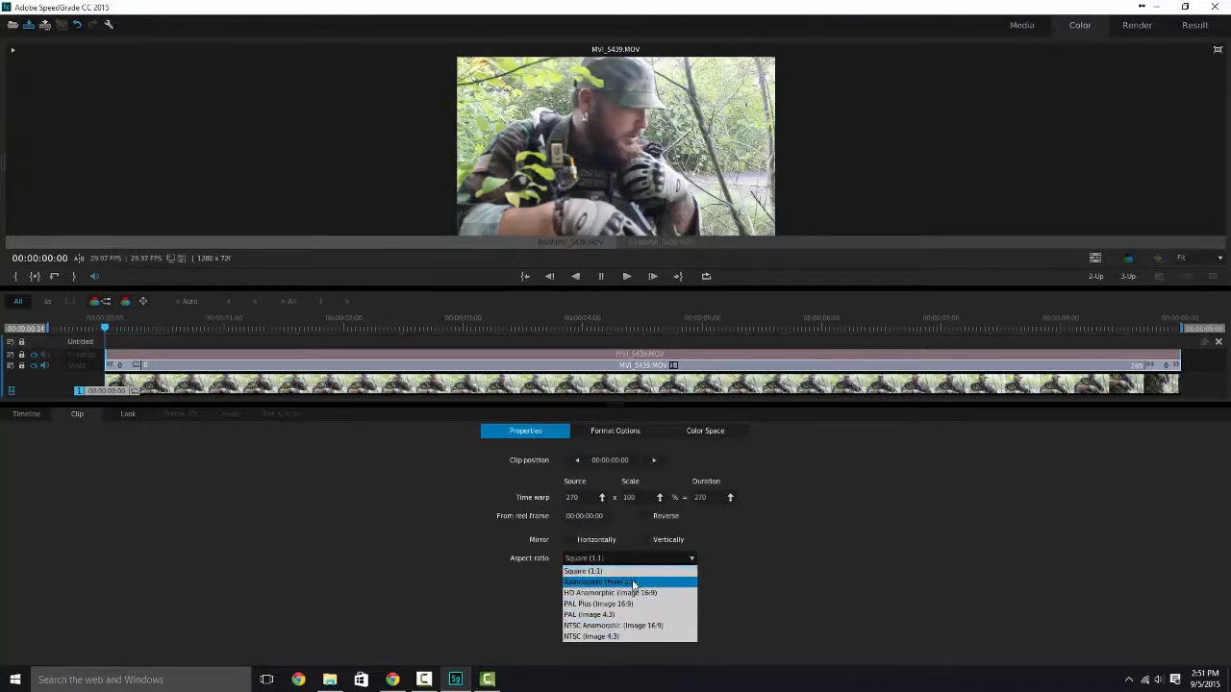
left_click(659, 594)
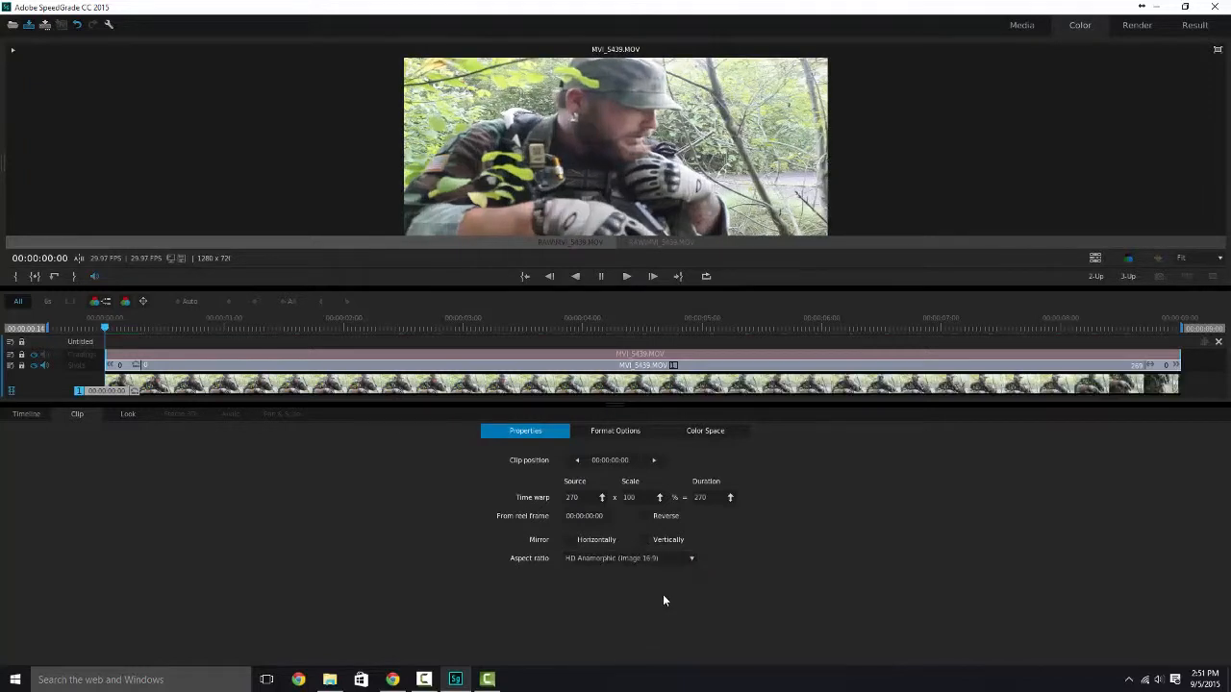
left_click(646, 559)
left_click(642, 583)
left_click(648, 558)
left_click(617, 569)
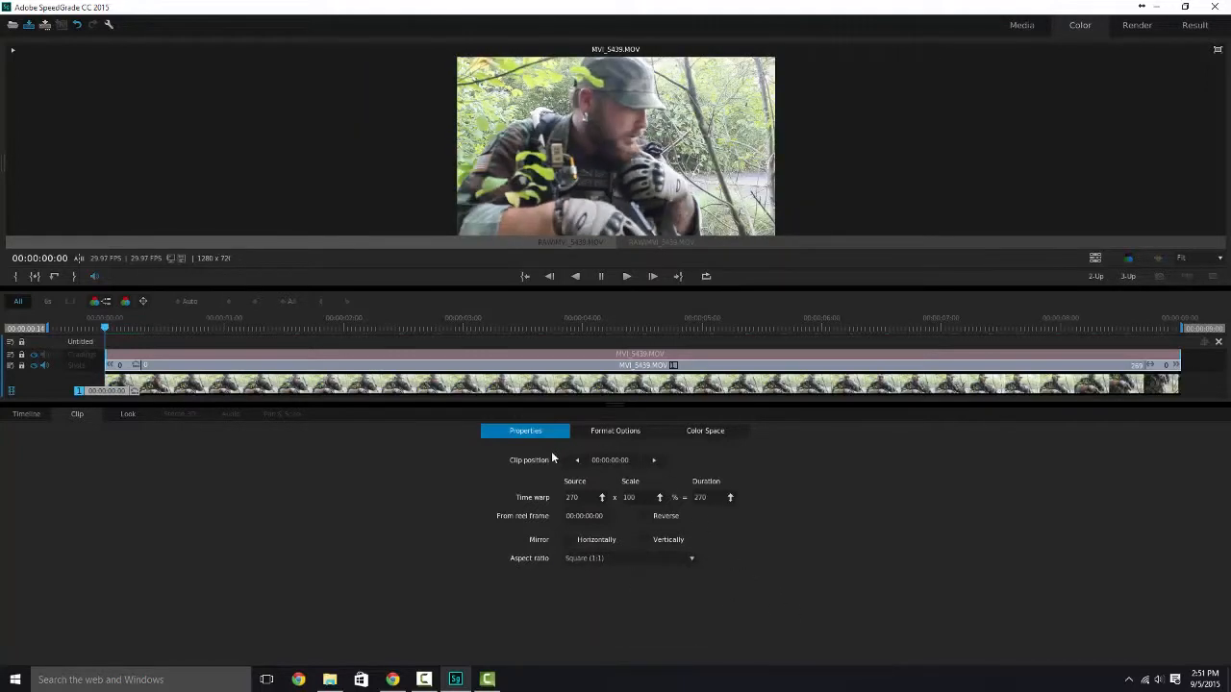
- Review the clip's format options, including the format choices, and its color space settings, and return to its properties
left_click(599, 432)
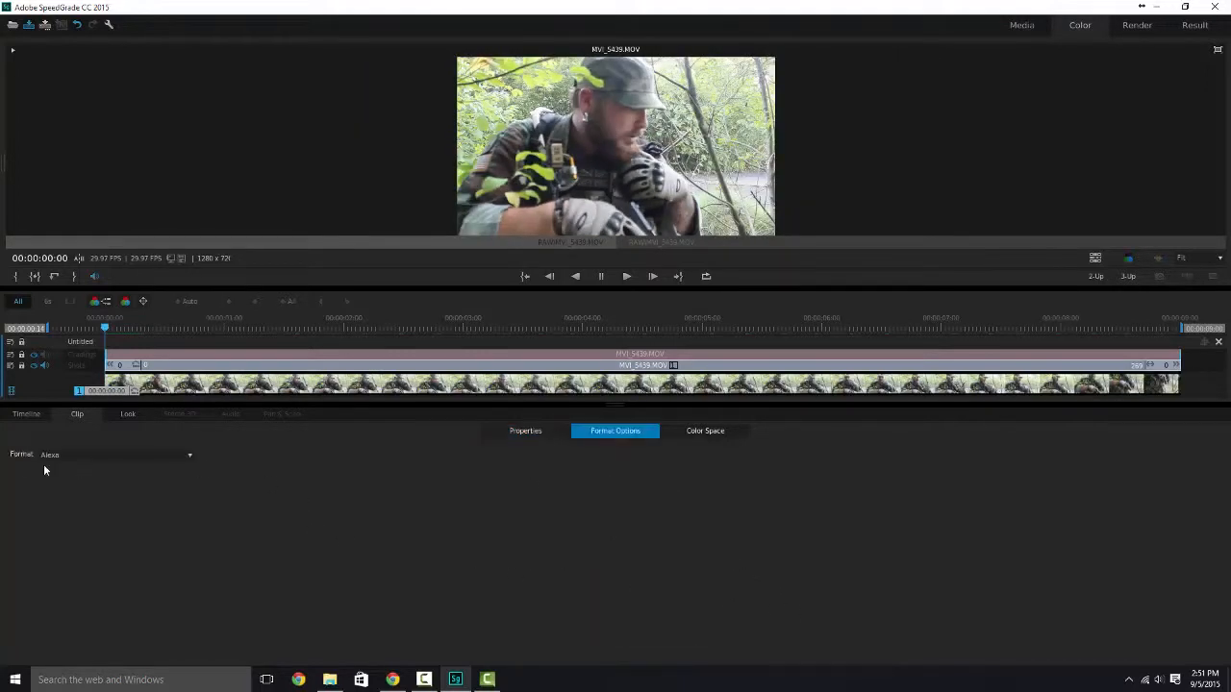
left_click(116, 457)
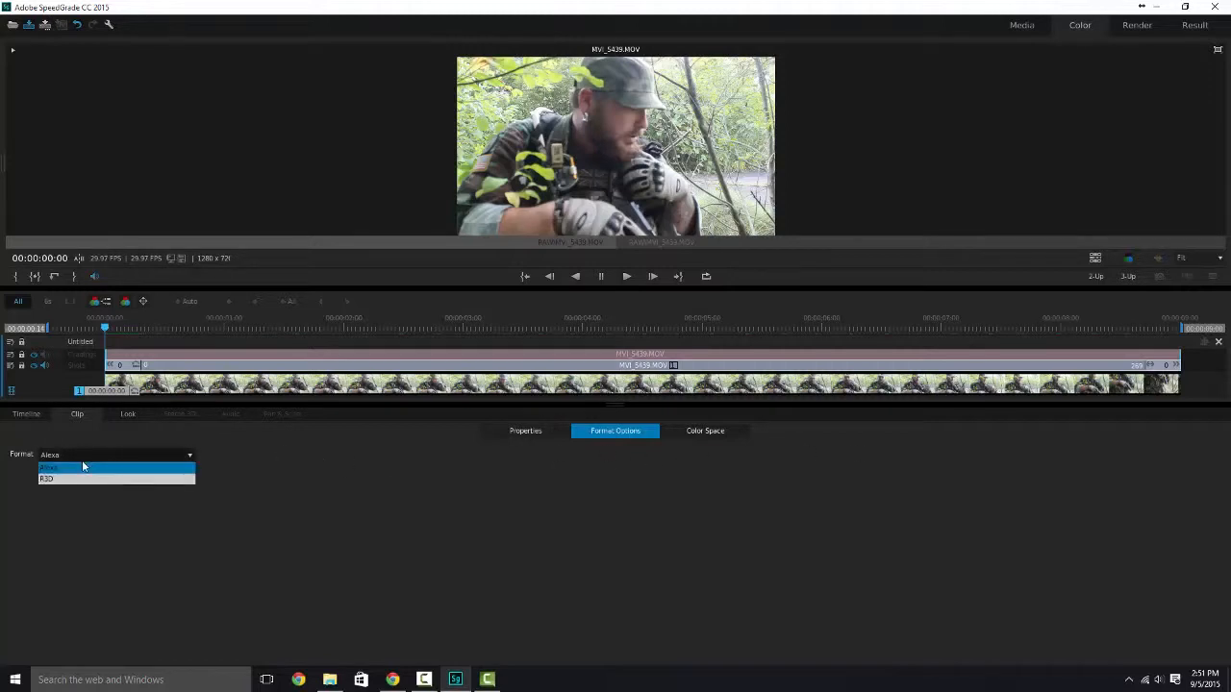
left_click(752, 562)
left_click(702, 432)
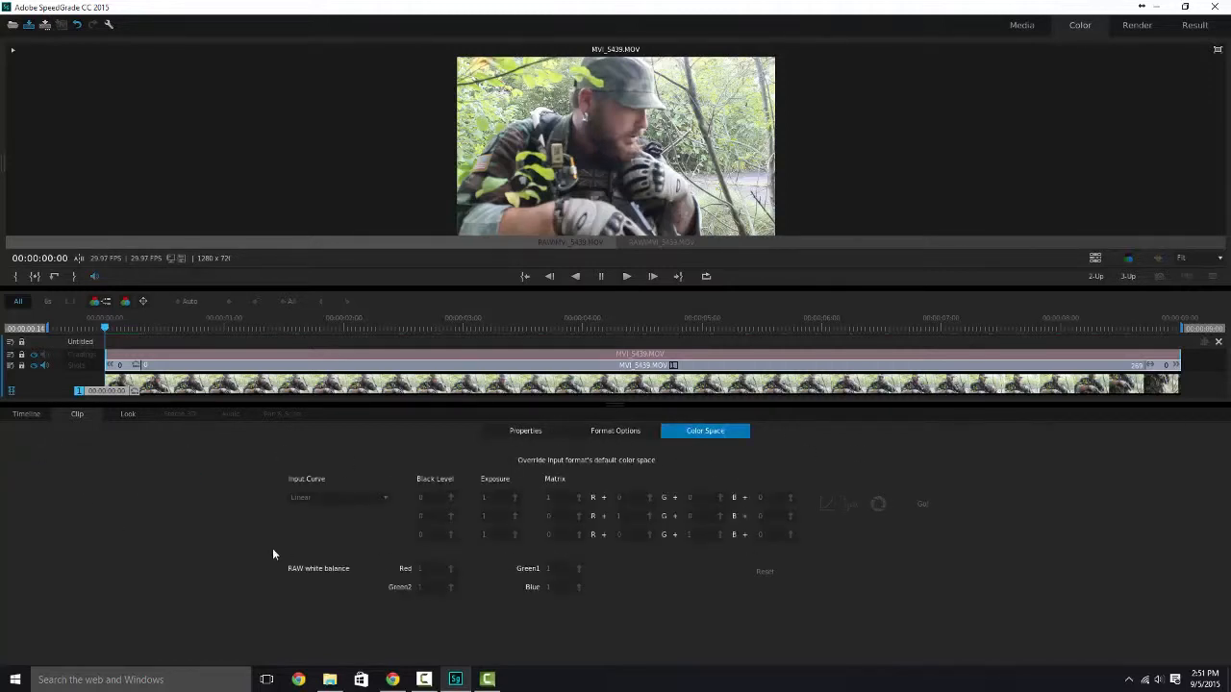
left_click(519, 435)
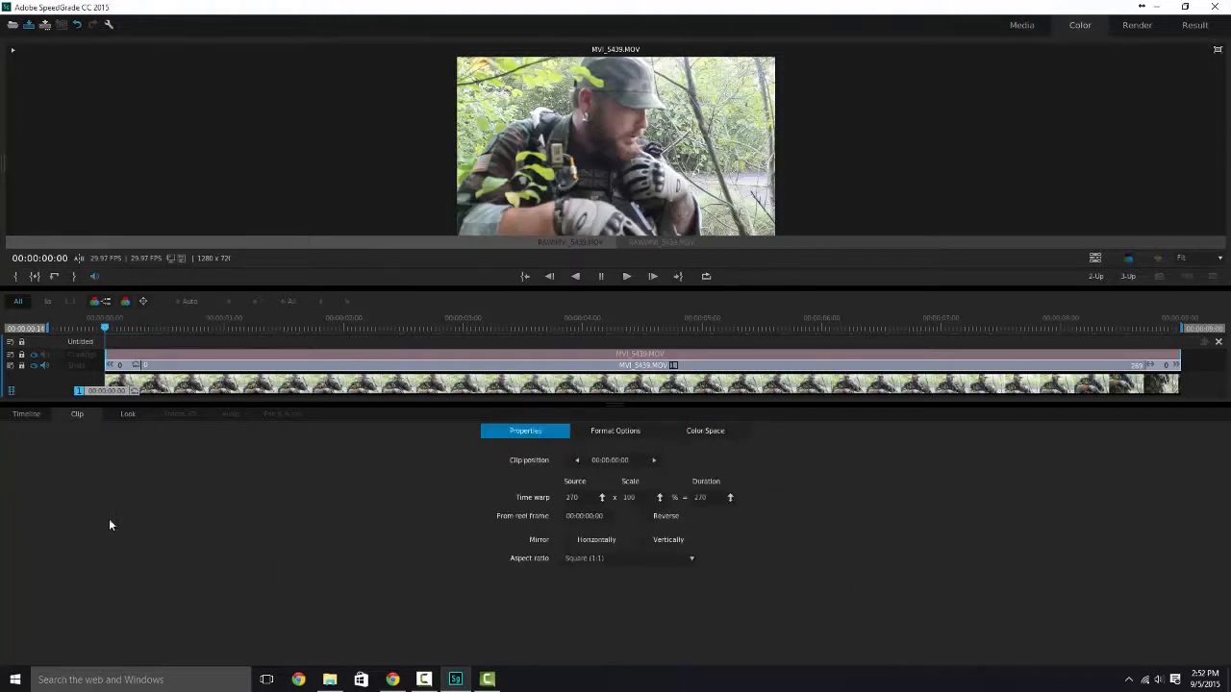
- Open the look controls for the clip and display the Filmstock presets
left_click(121, 415)
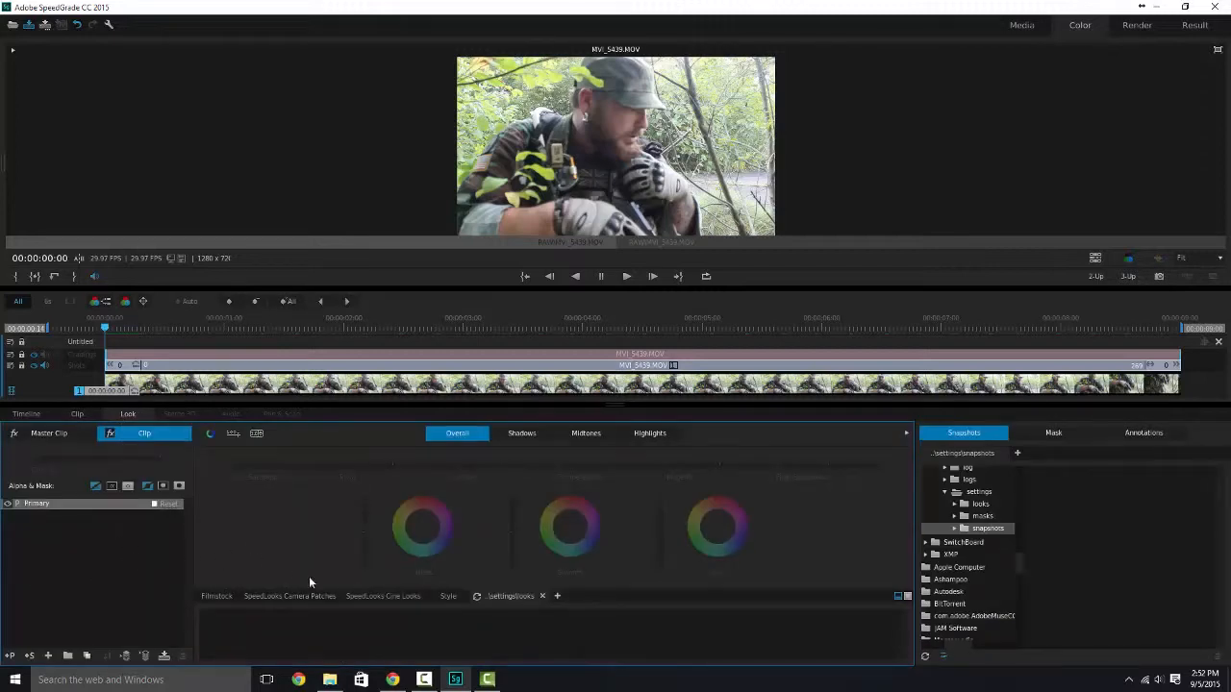
key("F10")
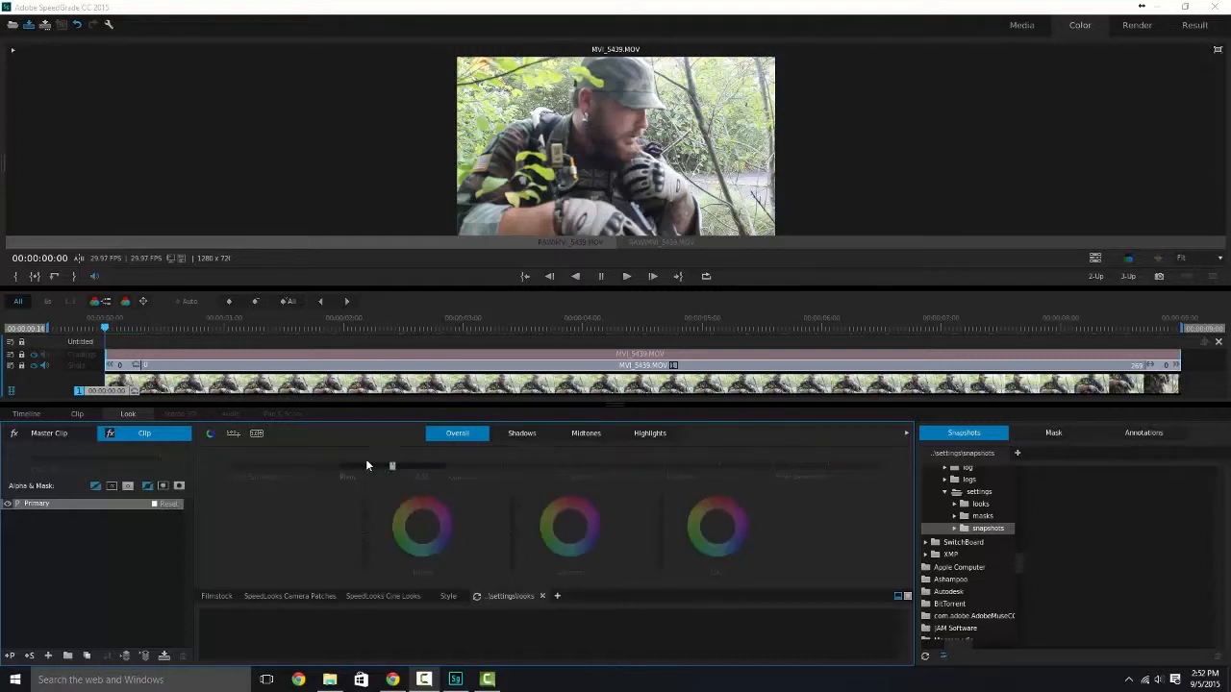
left_click(217, 597)
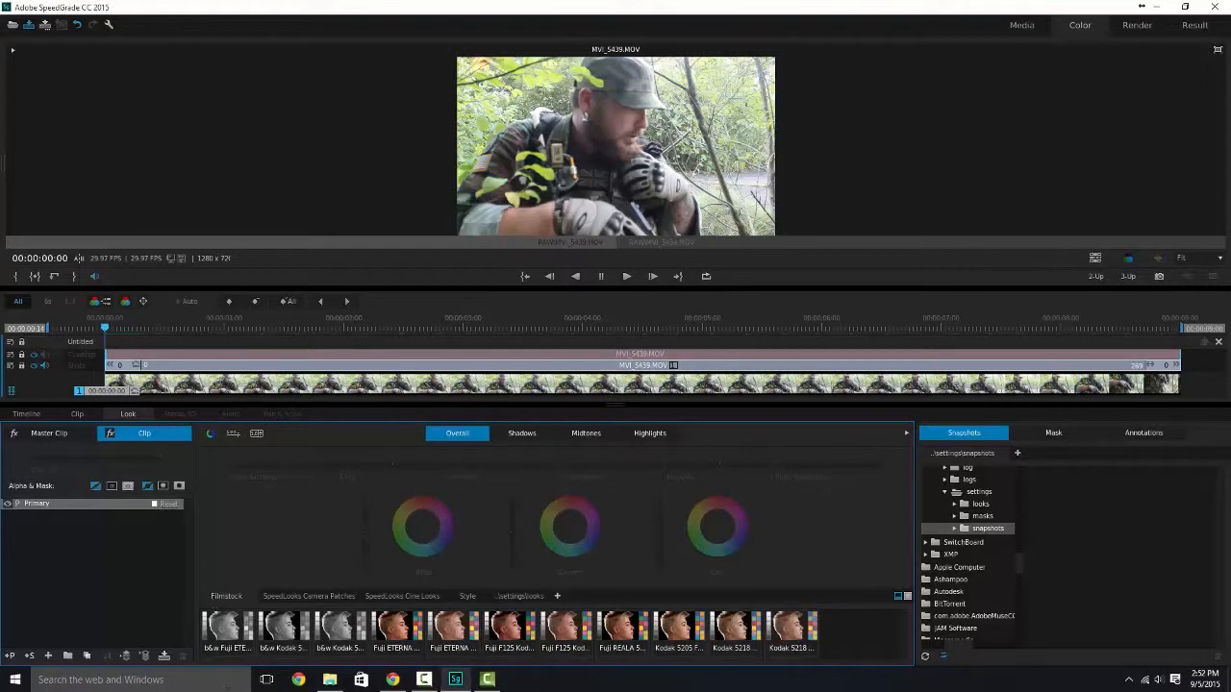
- Try black-and-white Kodak, Fuji F125 and b&w Fuji ETERNA filmstock looks on the clip
left_click(278, 620)
left_click(497, 624)
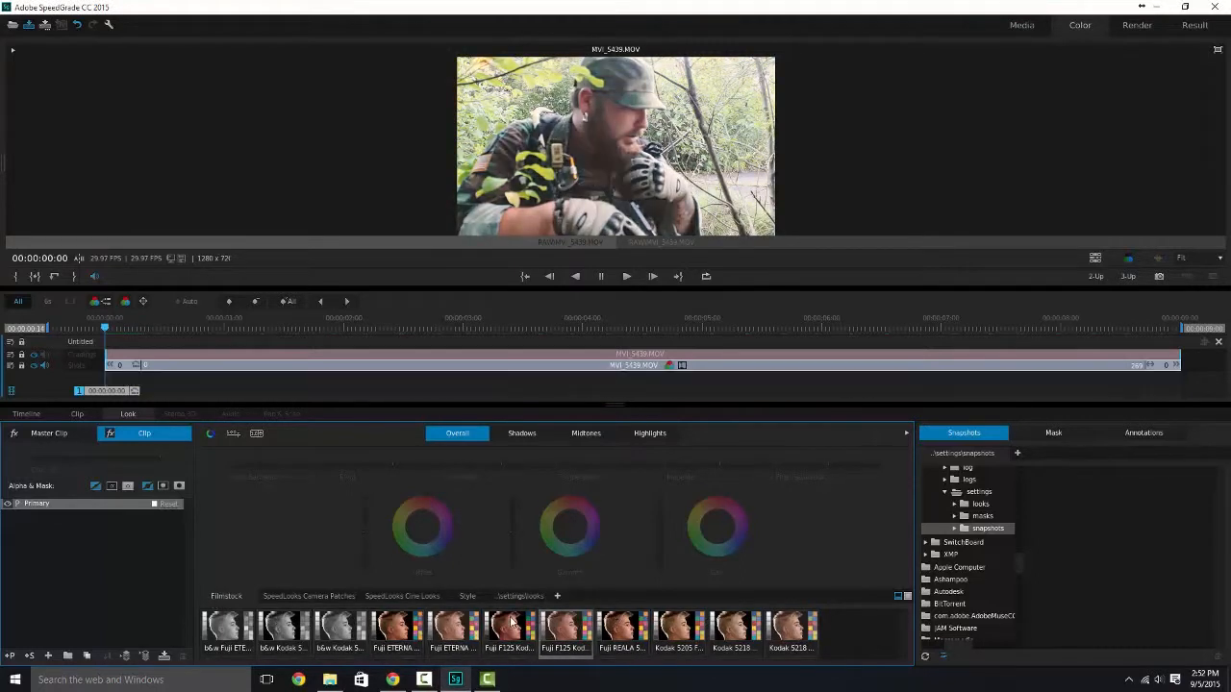
left_click(231, 623)
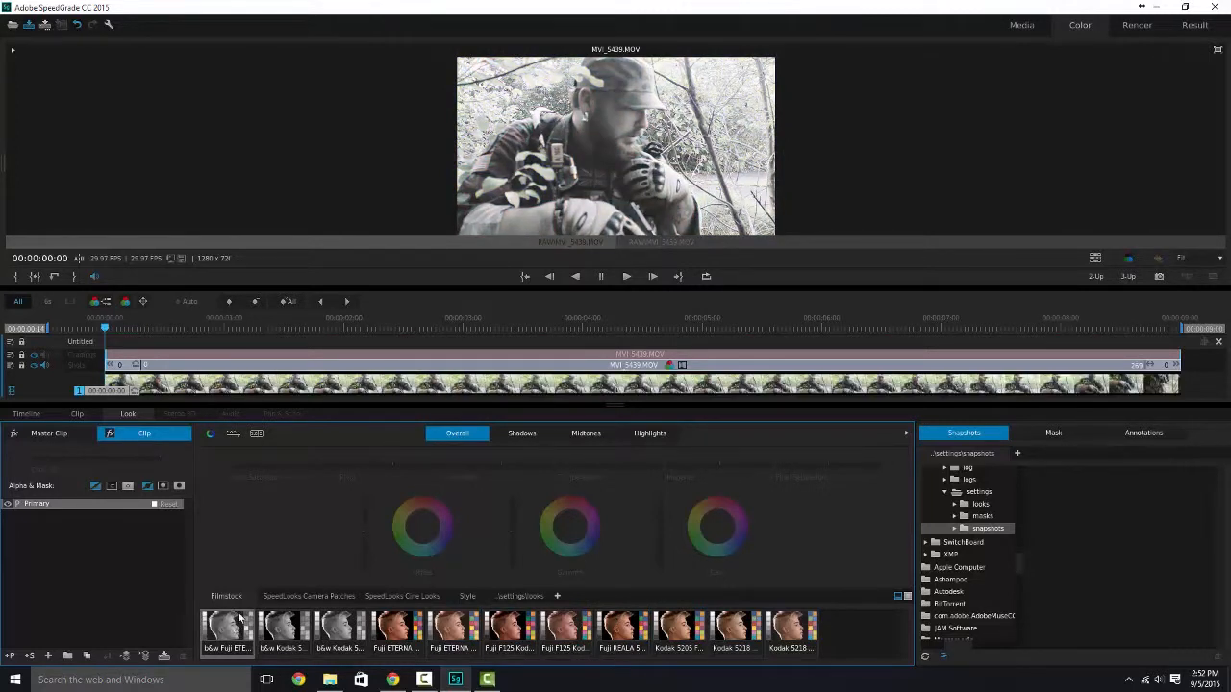
left_click(233, 627)
left_click(223, 627)
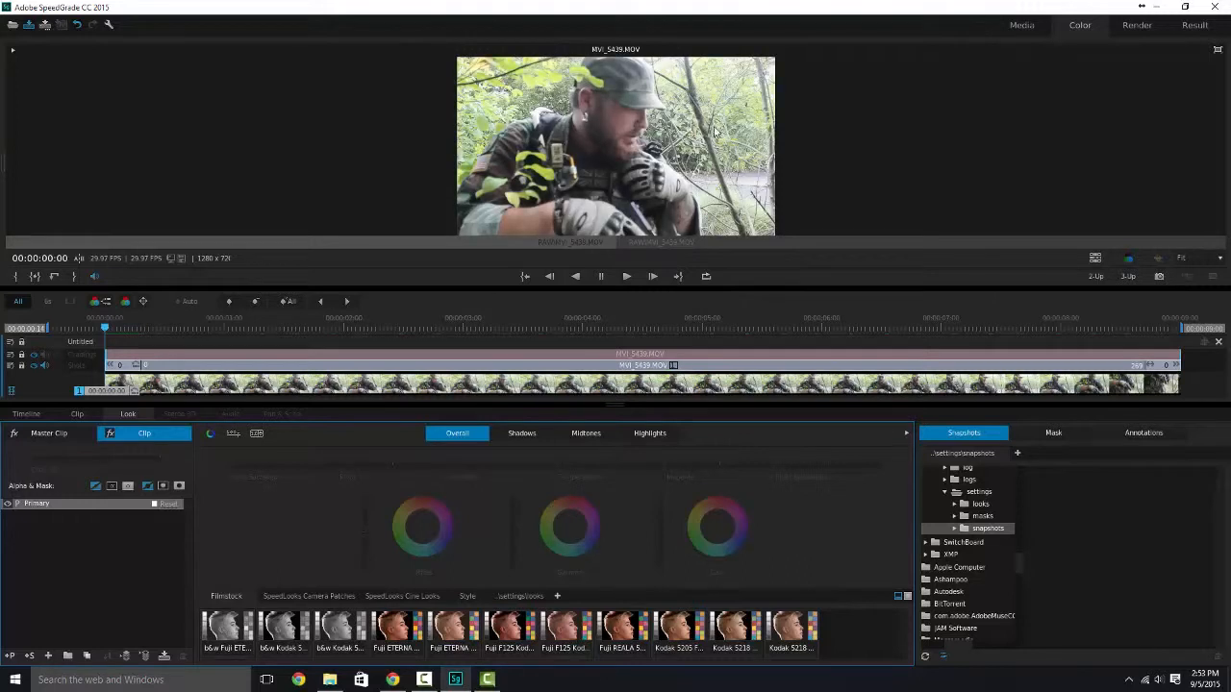
- Display the SpeedLooks Camera Patches presets and browse through the whole set, from ARRI ALEXA to UNIVERSAL
left_click(222, 627)
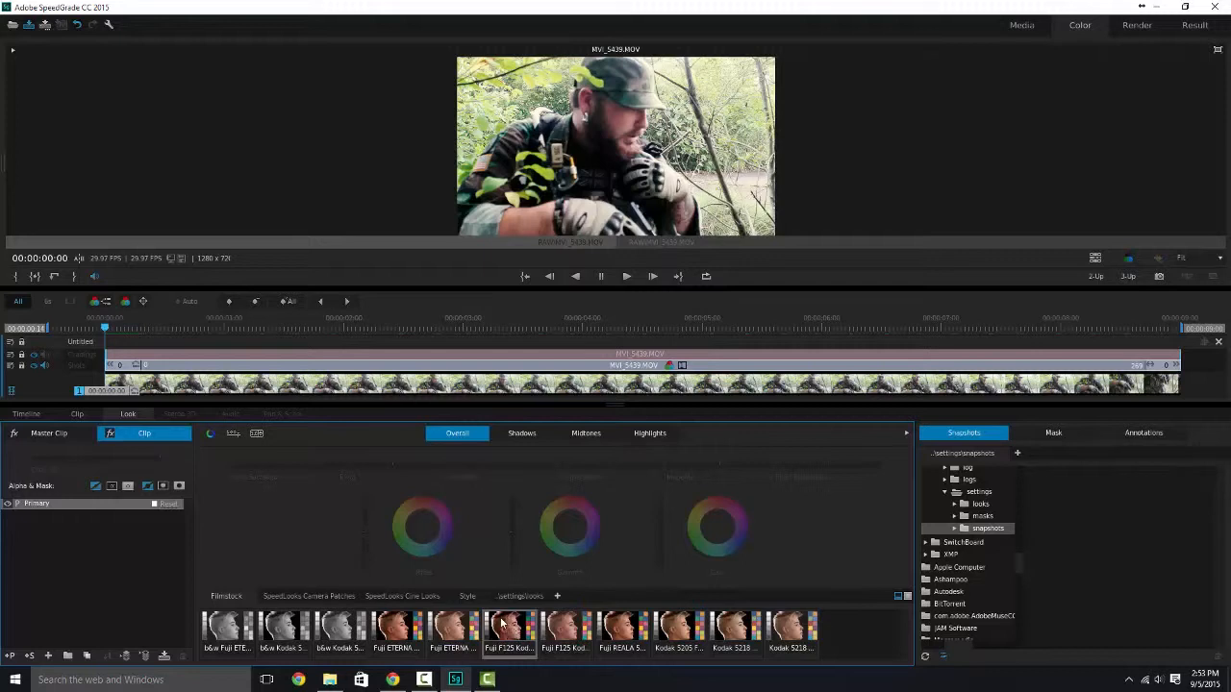
left_click(333, 596)
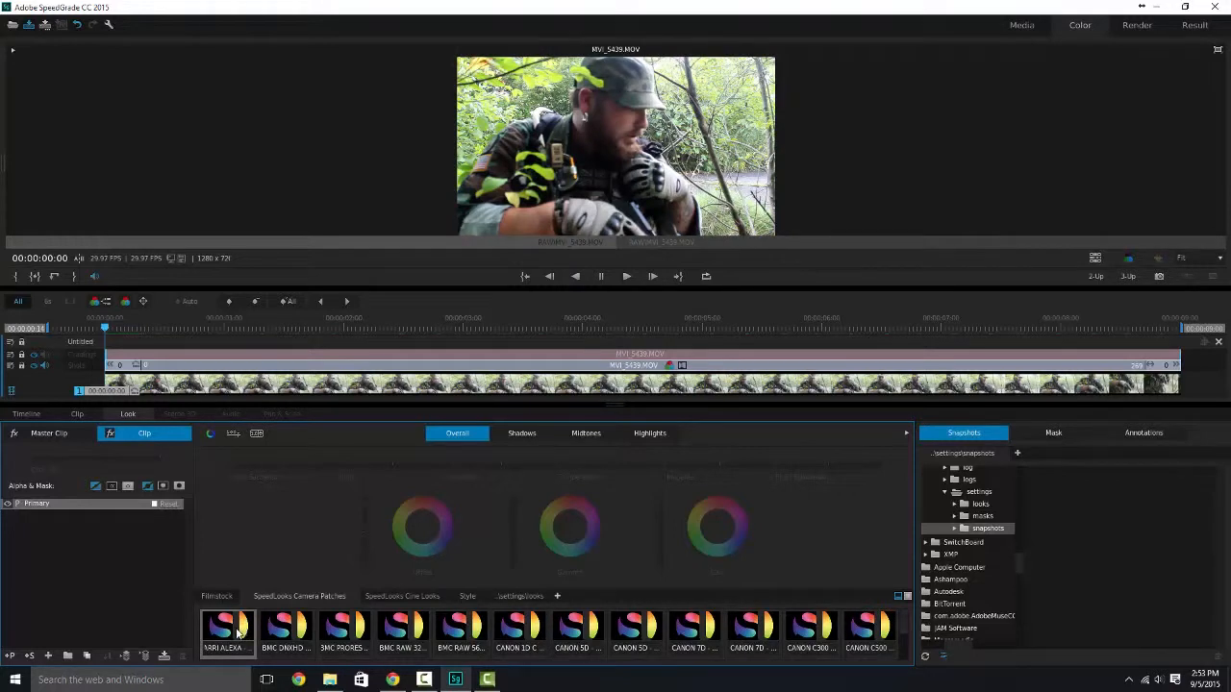
left_click_drag(904, 625, 907, 656)
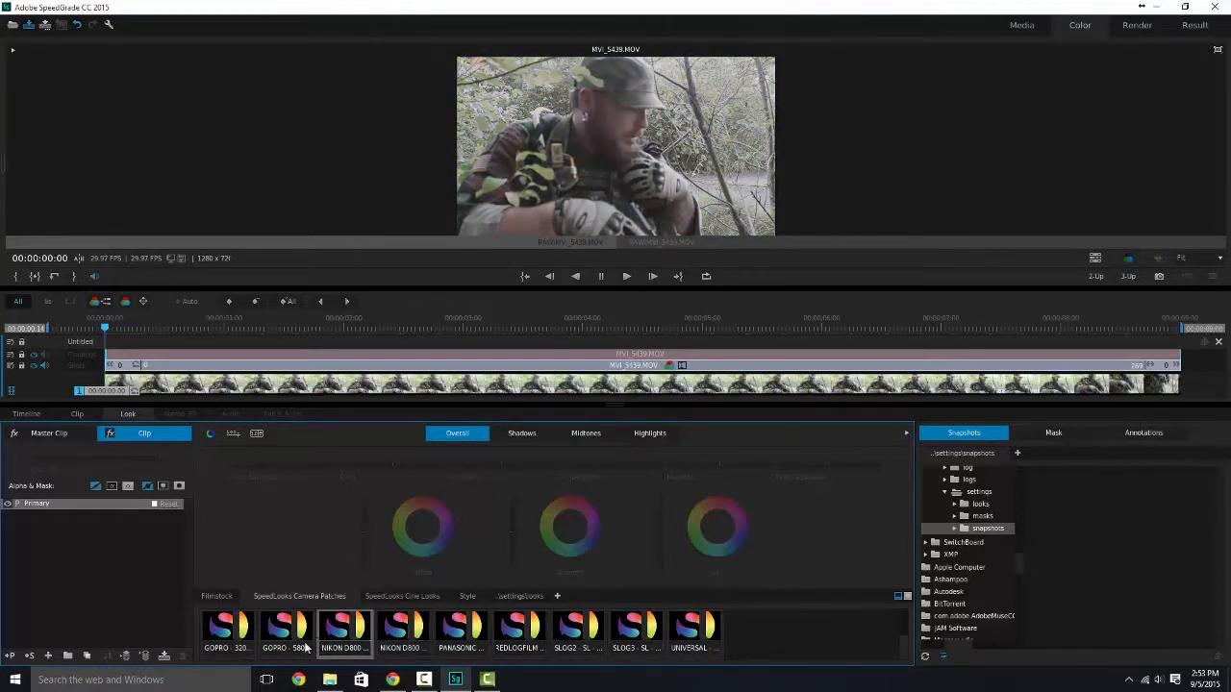
left_click_drag(905, 647, 905, 620)
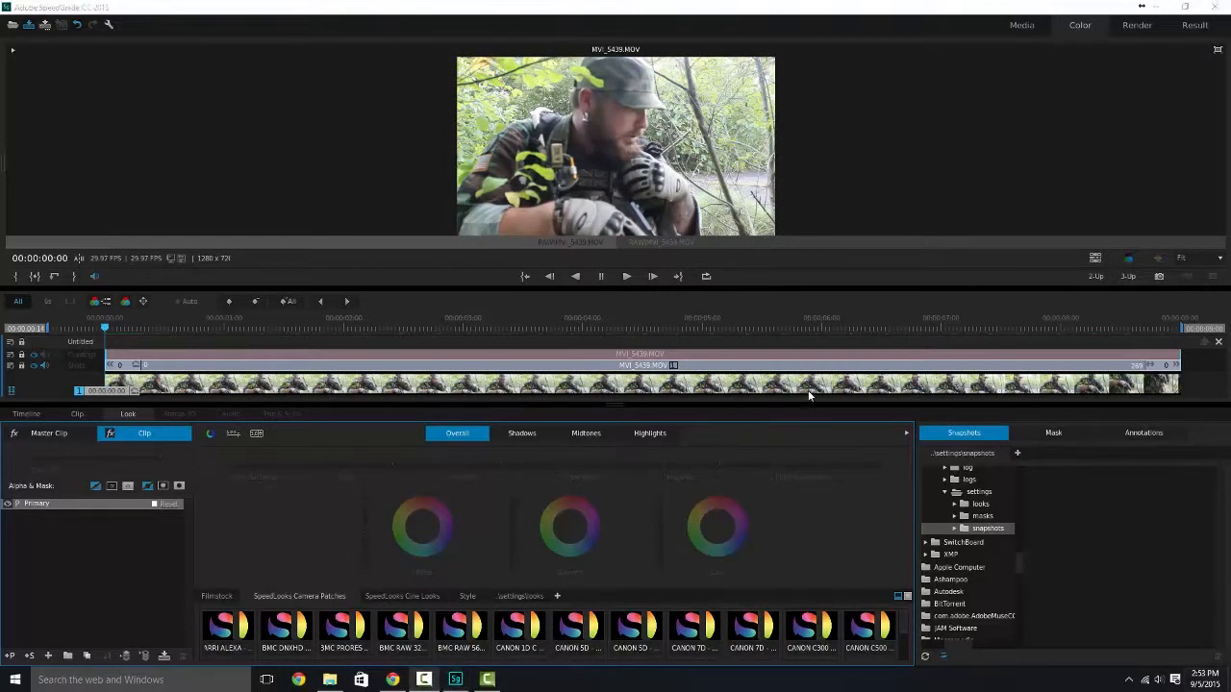
- Apply the BMC PRORES camera patch from the SpeedLooks Camera Patches to the clip
left_click(308, 633)
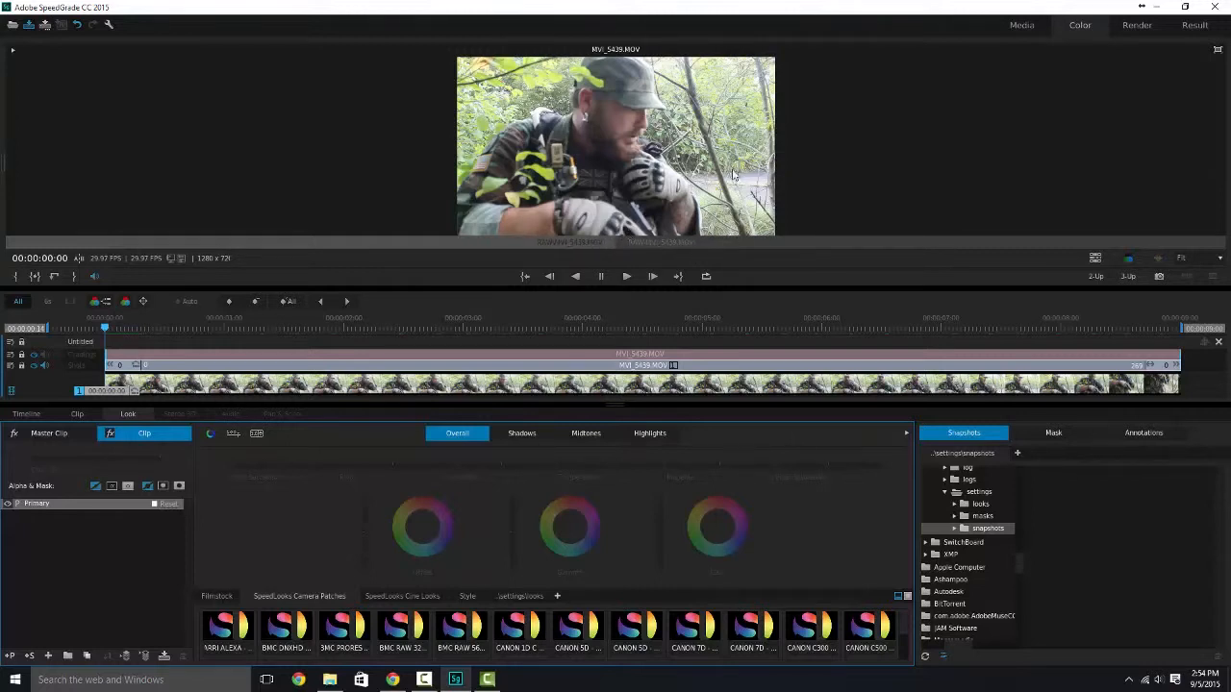
left_click(344, 635)
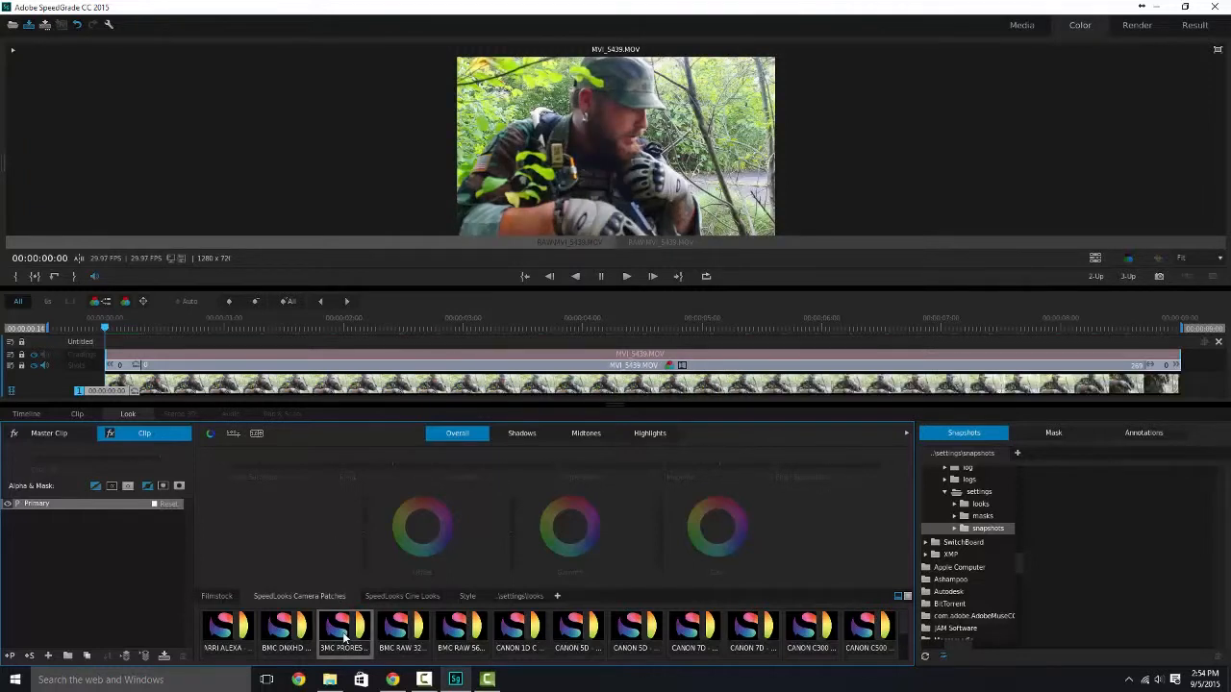
left_click_drag(344, 638, 115, 538)
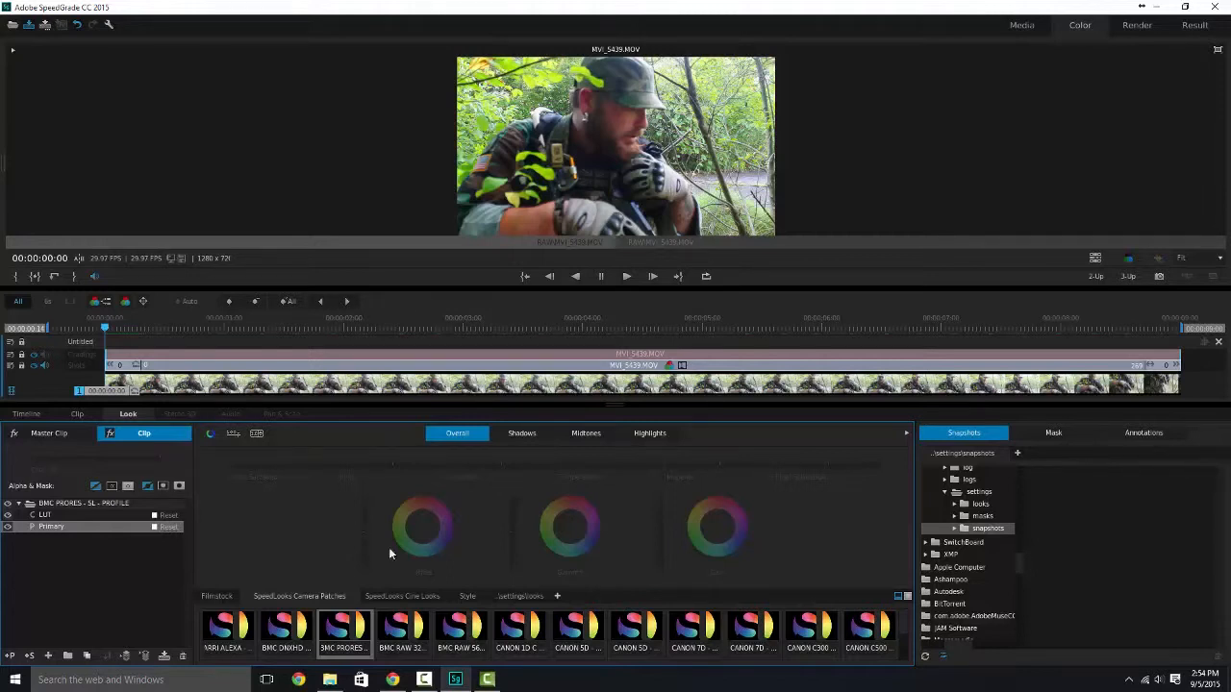
double_click(321, 634)
- Toggle the visibility of the BMC PRORES patch's LUT layer to compare the image, leaving the layer enabled
left_click(10, 517)
left_click(8, 516)
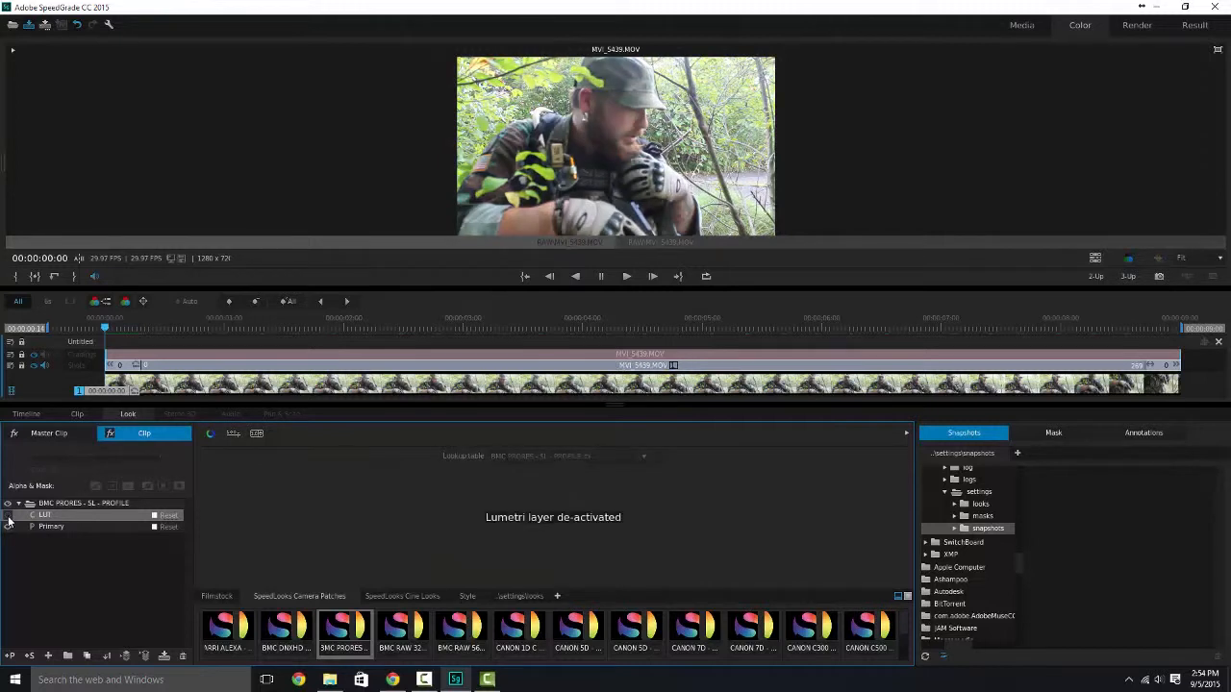
left_click(9, 517)
left_click(9, 518)
left_click(9, 519)
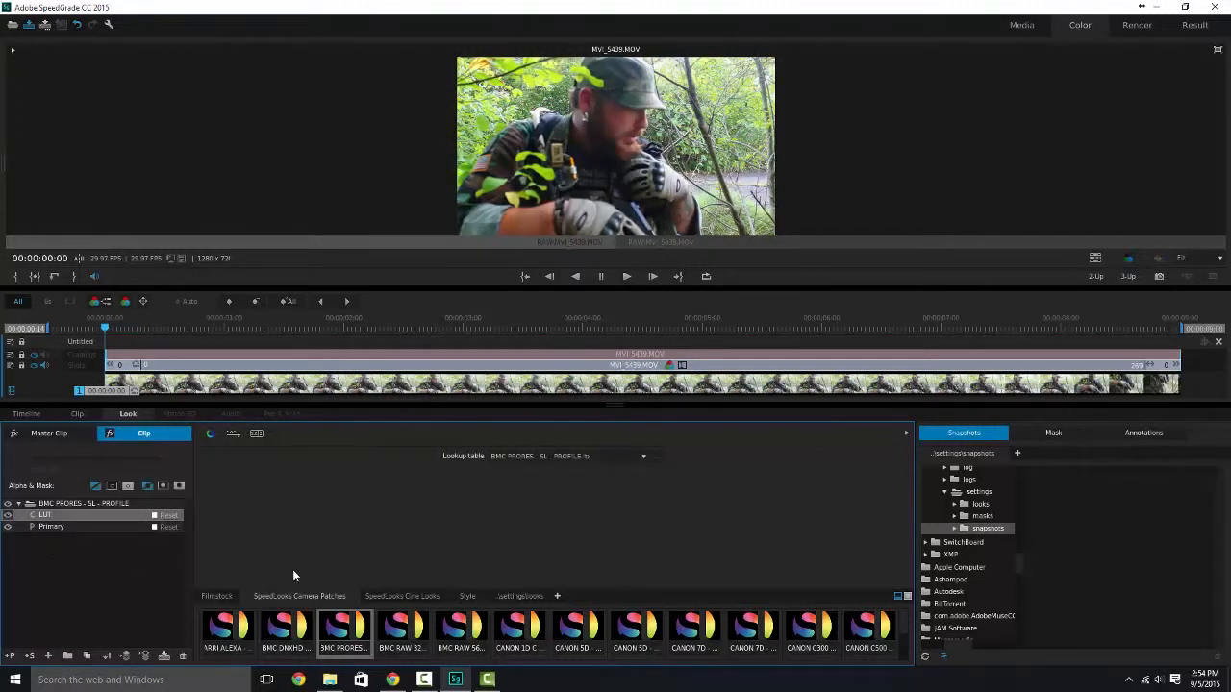
- Browse the SpeedLooks Cine Looks and try the RETRO BROWN and NOIR NOUVELLE RED looks on the clip
left_click(412, 590)
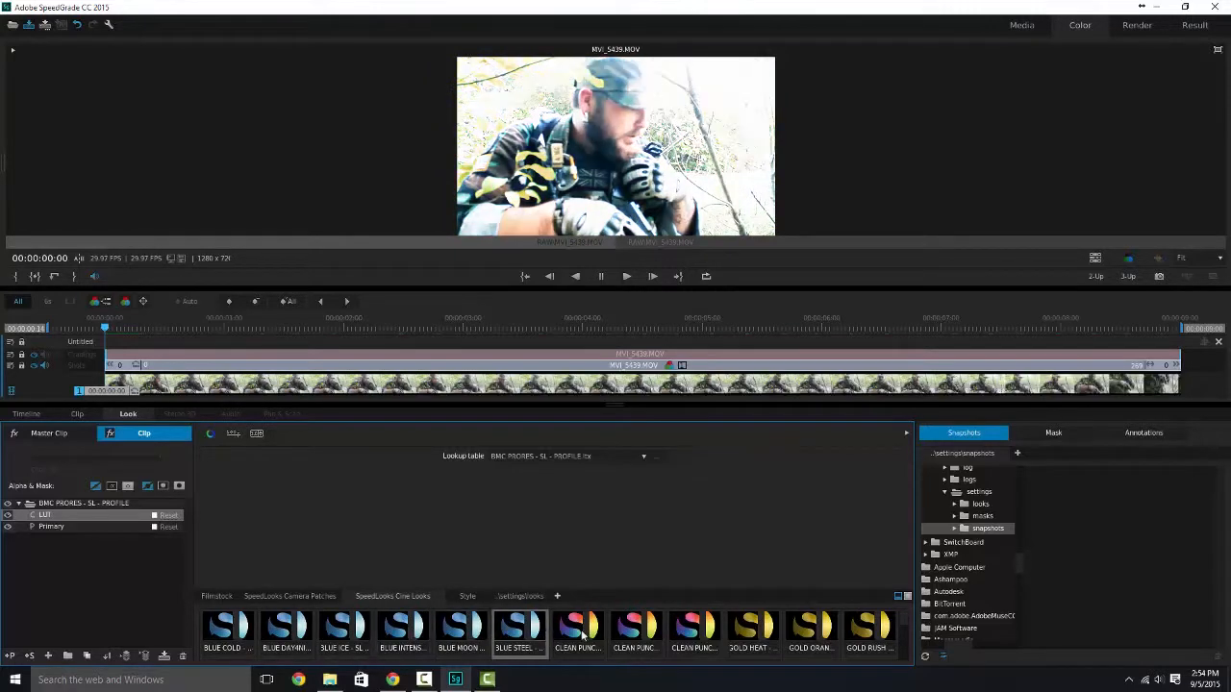
left_click_drag(905, 627, 906, 648)
double_click(243, 630)
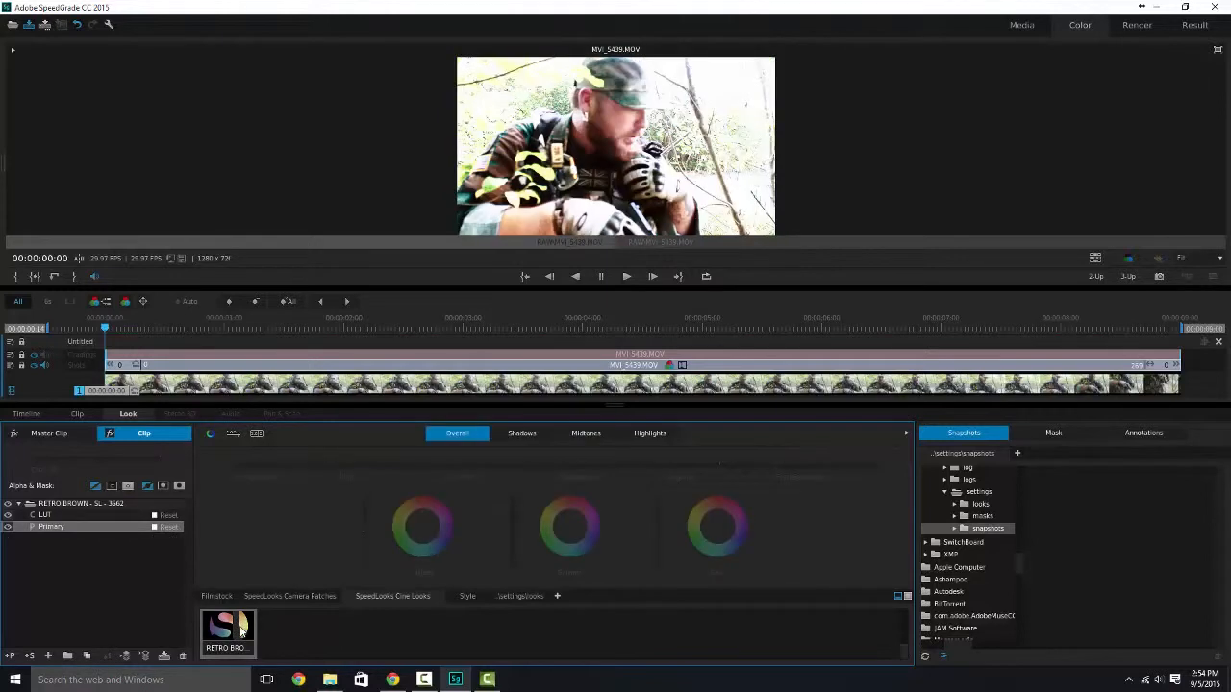
left_click(905, 636)
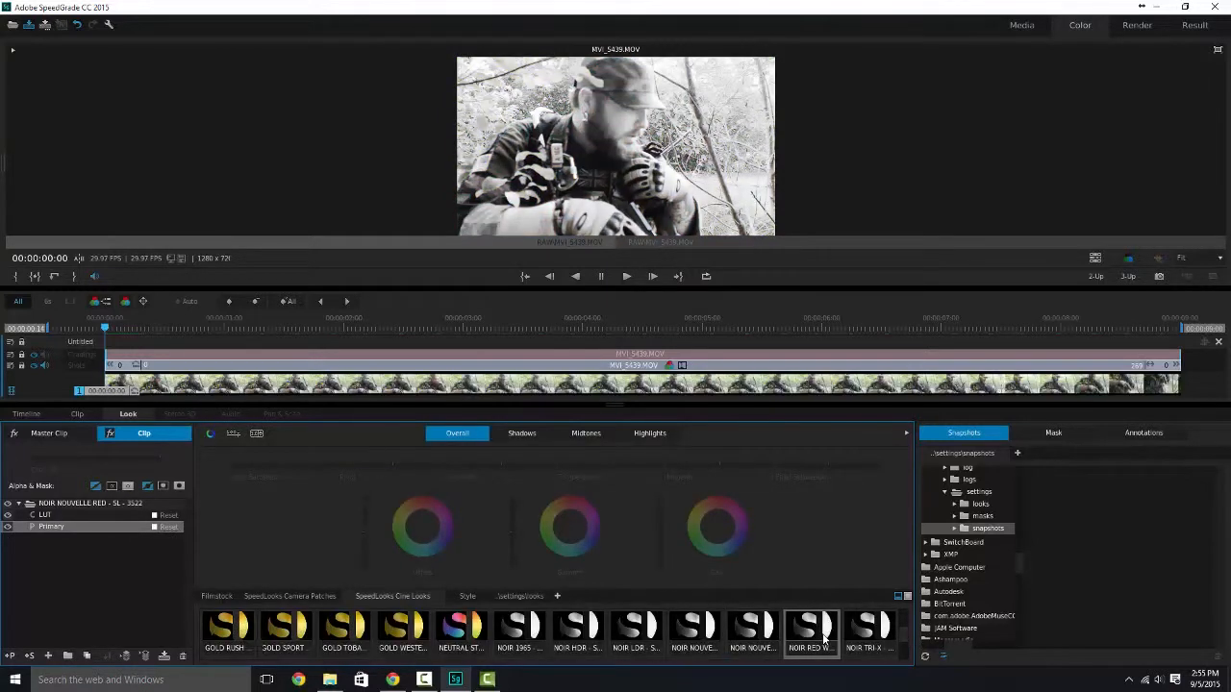
left_click(903, 611)
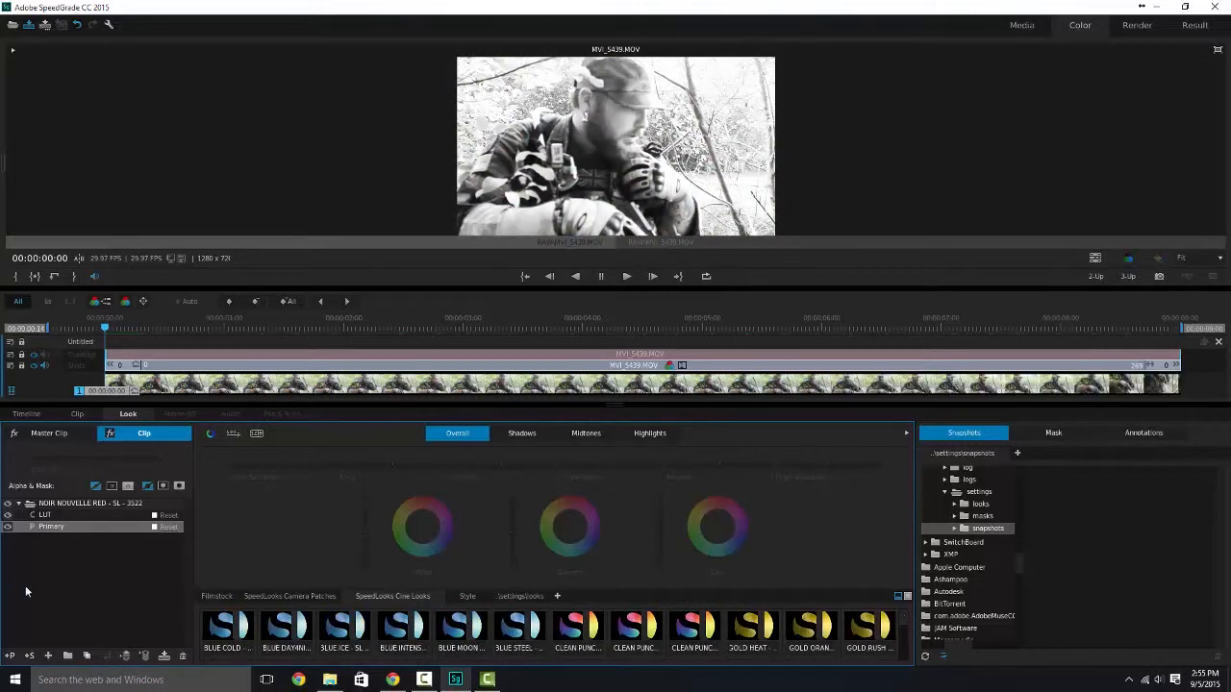
- Inspect the noir look's LUT and Primary layers, and undo the cine looks back to the BMC PRORES patch
left_click(61, 515)
left_click(62, 523)
left_click(63, 517)
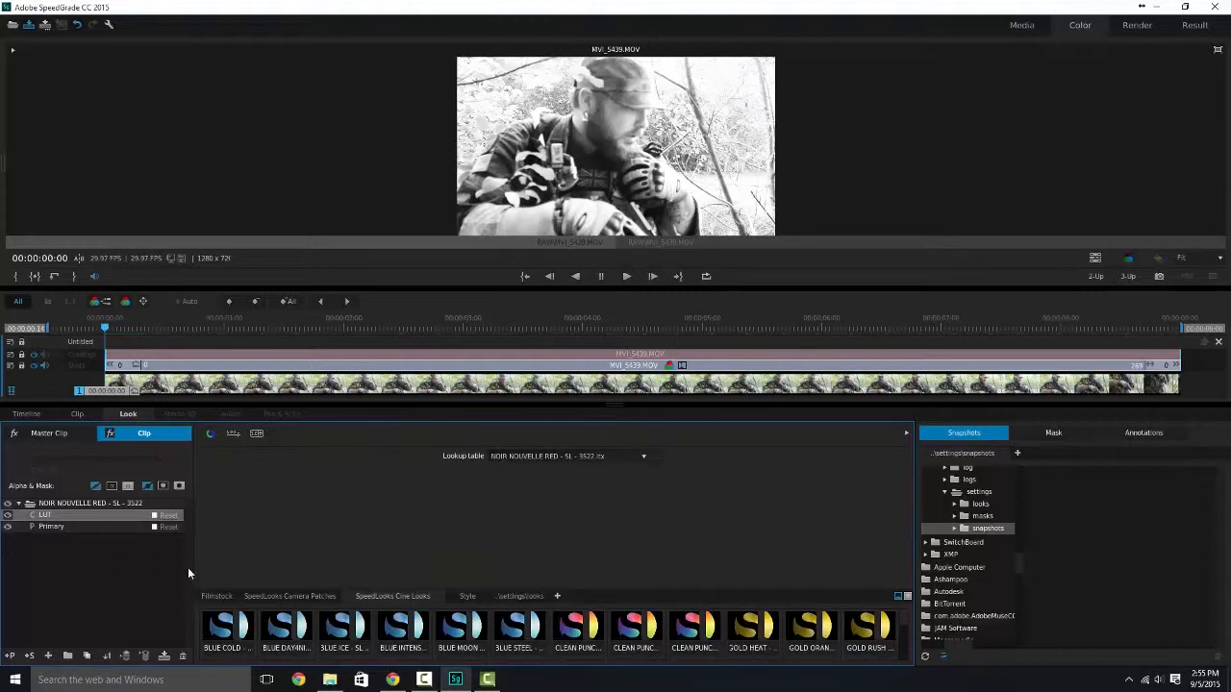
left_click(75, 527)
left_click(77, 26)
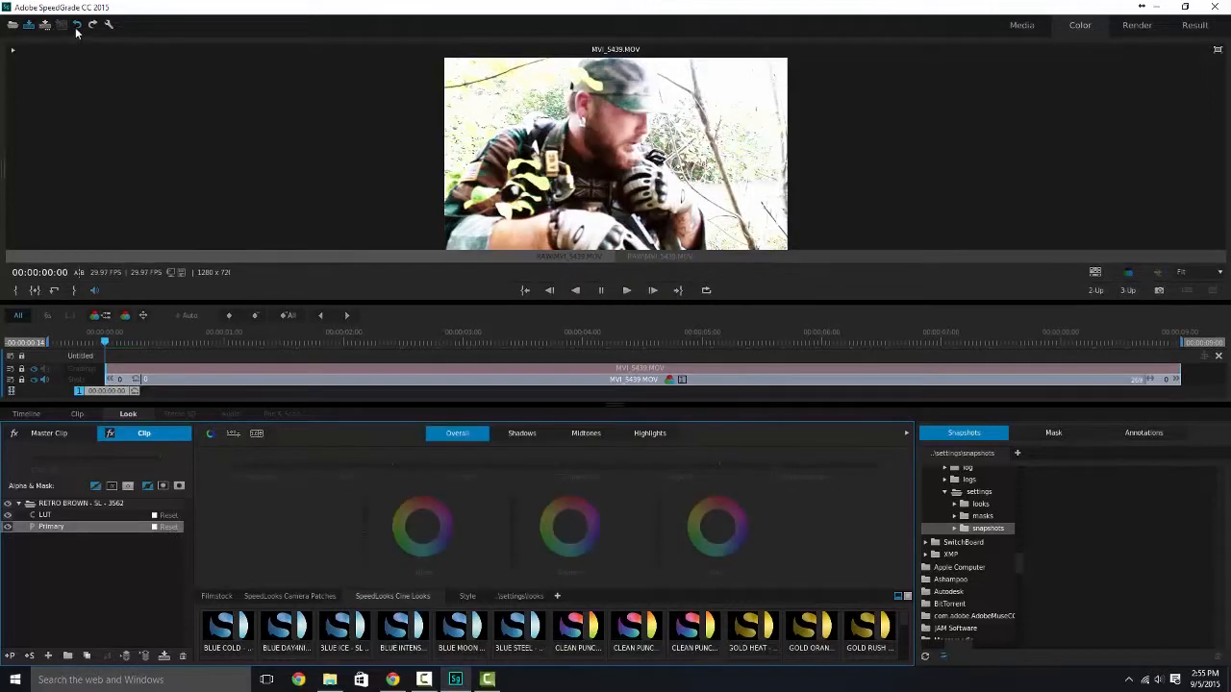
left_click(77, 26)
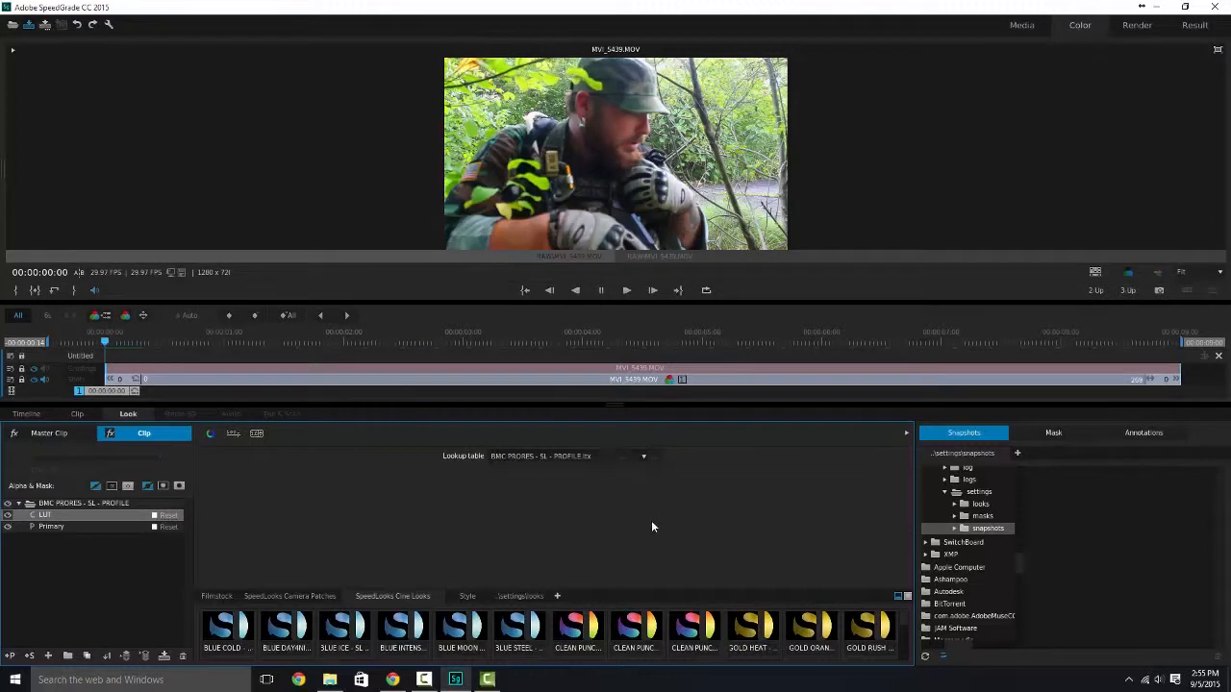
- Review the Style presets, the LUT layer's lookup table setting and the presets in the settings\looks folder
left_click(462, 595)
left_click(499, 598)
left_click(450, 595)
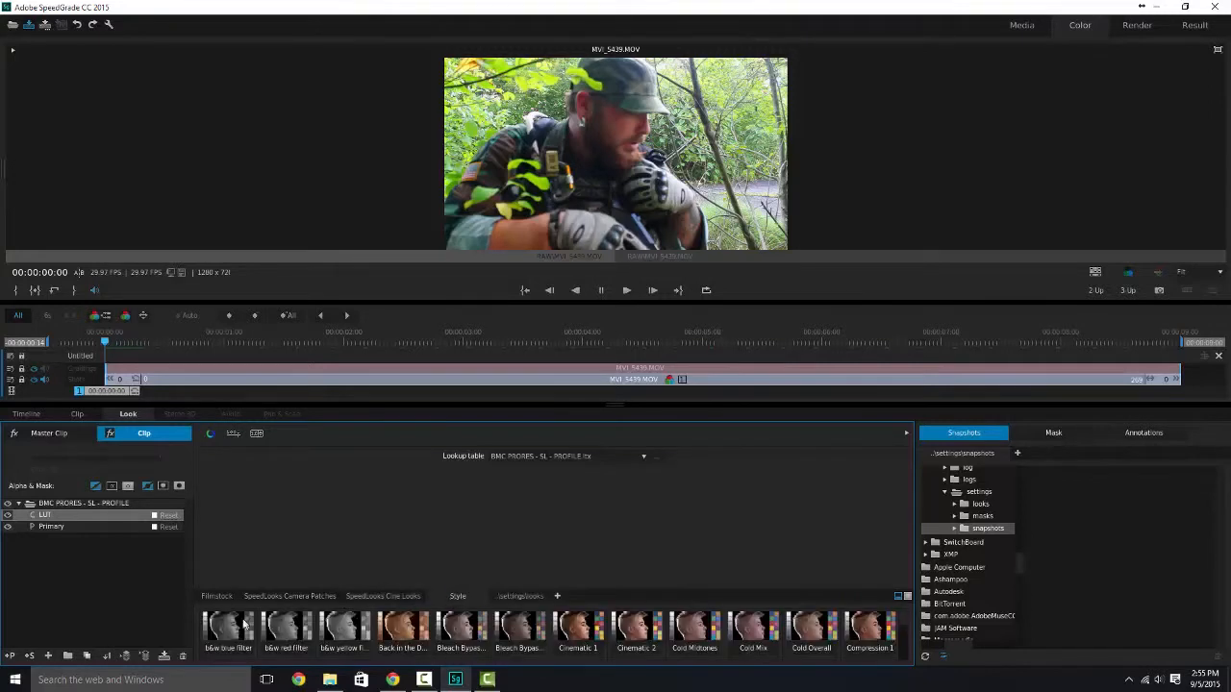
left_click(252, 635)
left_click(617, 456)
left_click(623, 487)
left_click(520, 595)
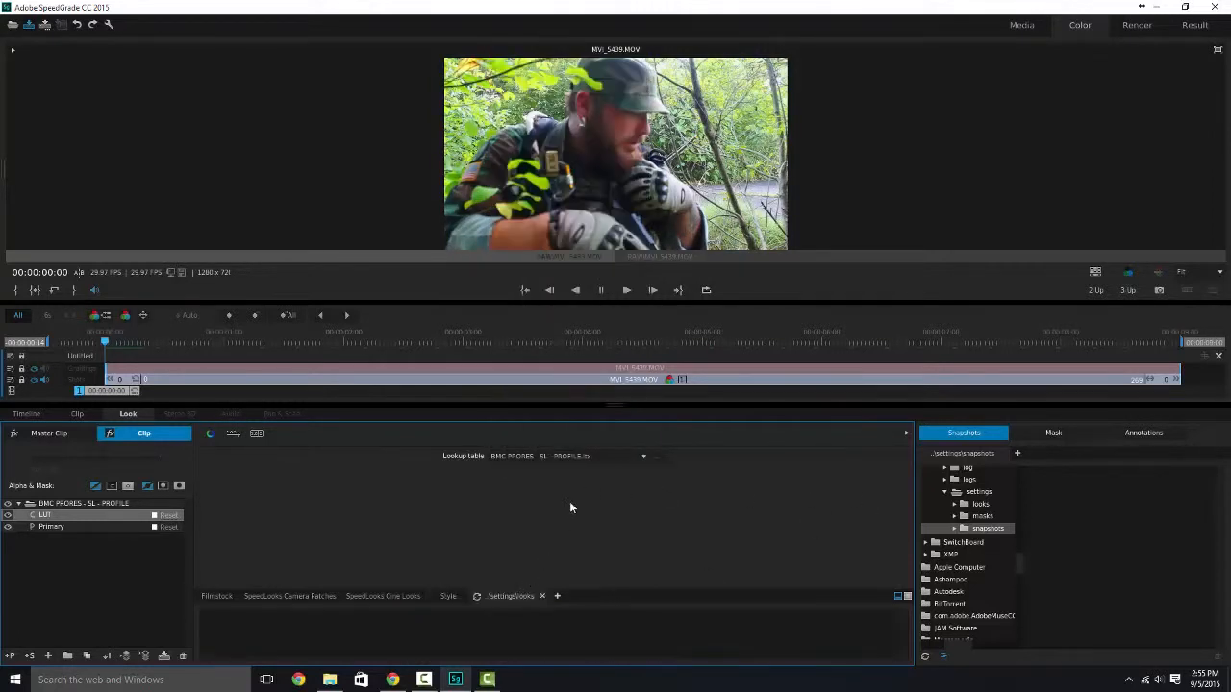
- Open the Primary layer's shadow color controls and try the Final Saturation adjustment
left_click(88, 527)
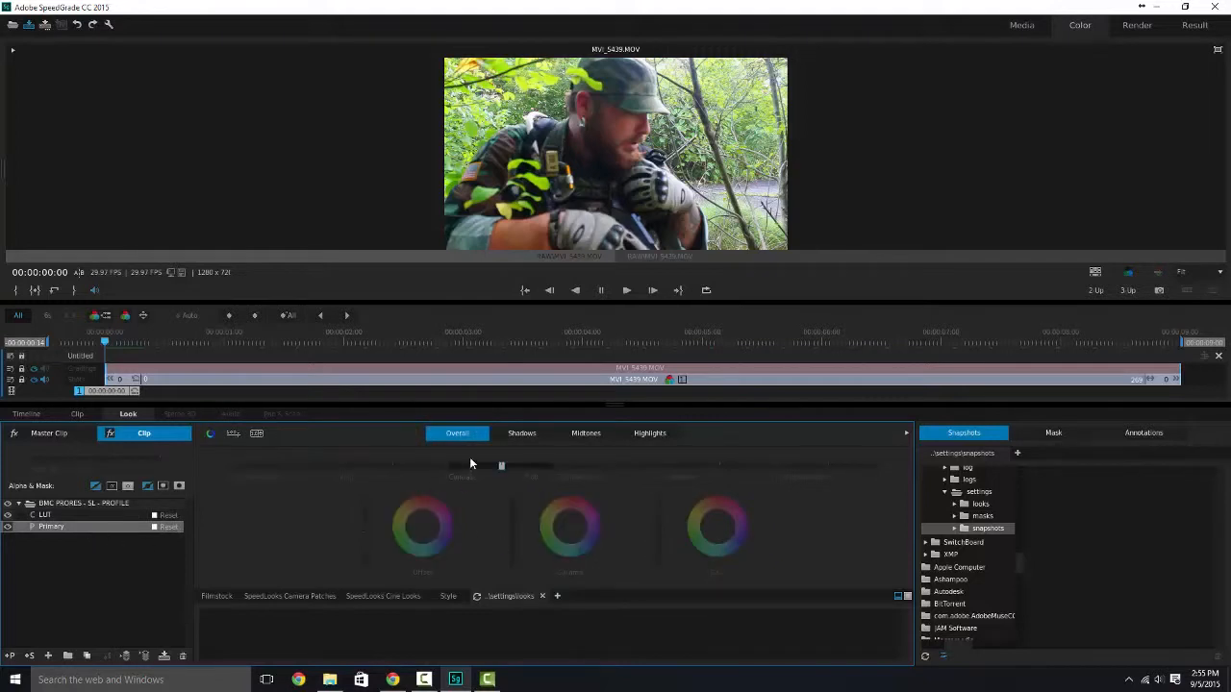
left_click(531, 432)
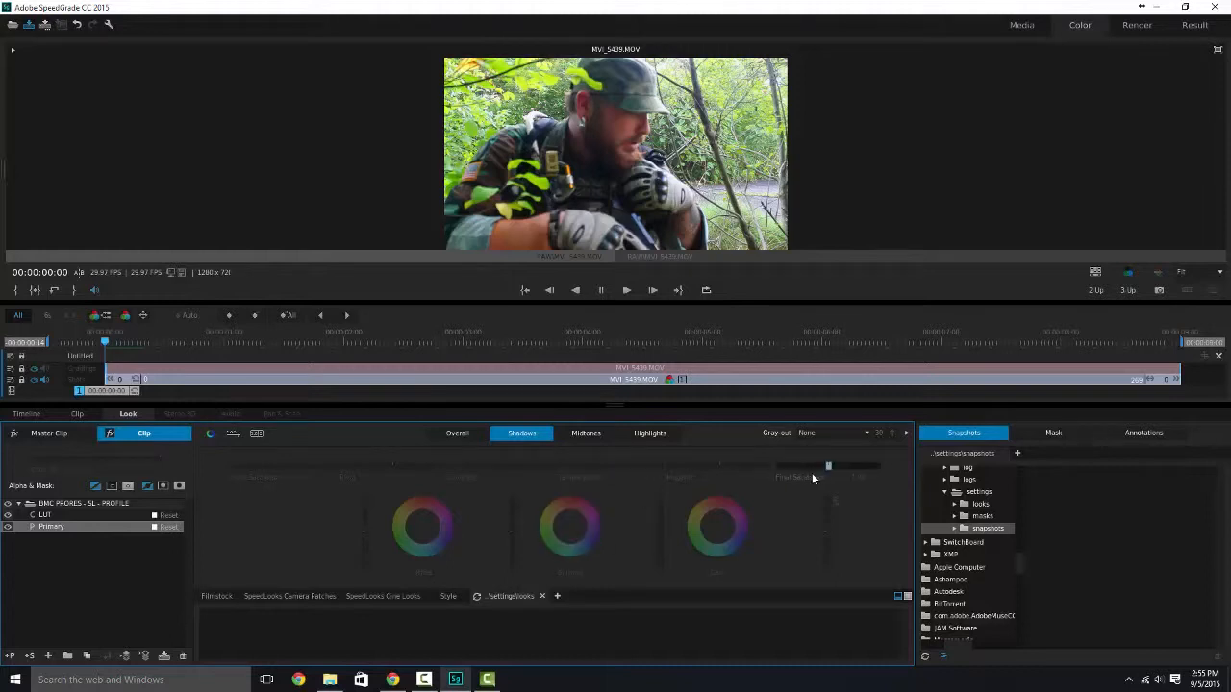
left_click(818, 470)
left_click_drag(828, 466, 829, 467)
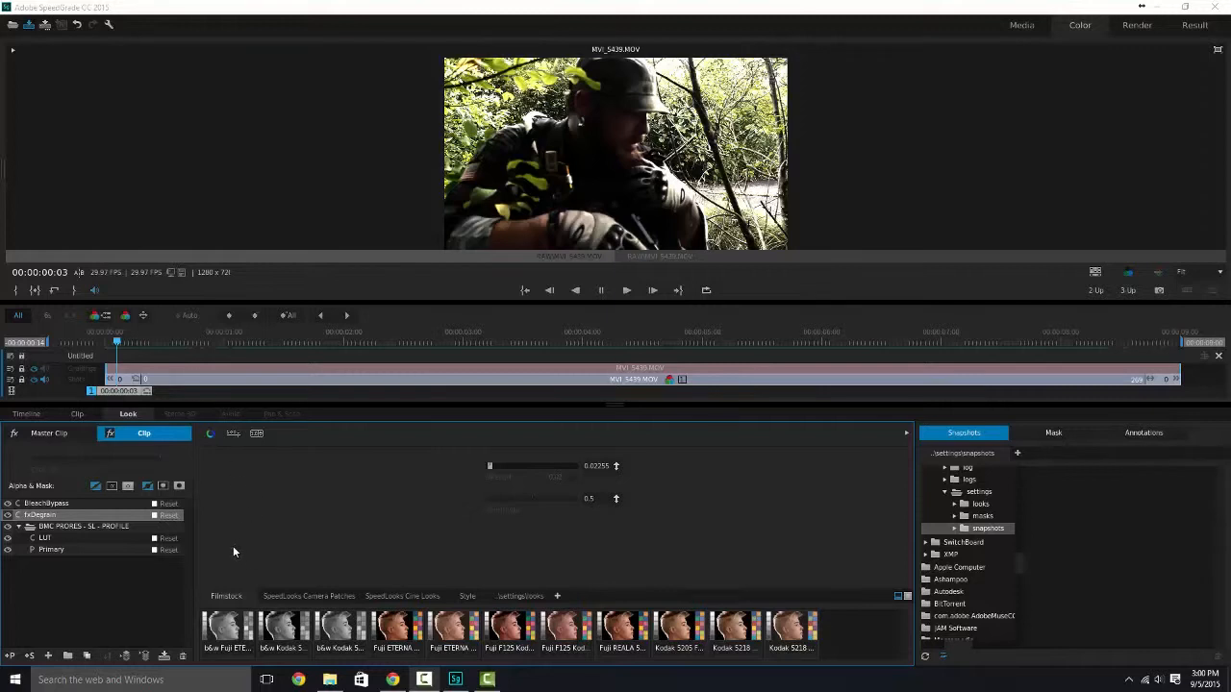
- Review the effect layers that can be added to the look, including the Color Match group, without adding one
left_click(50, 658)
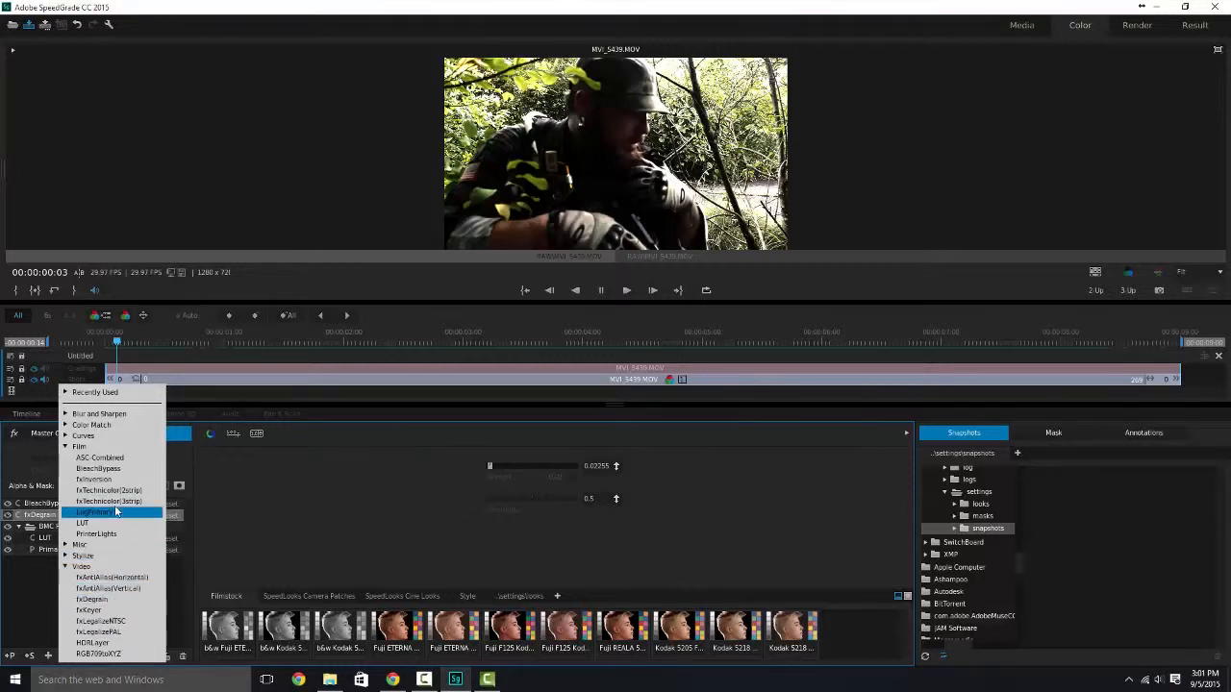
left_click(87, 425)
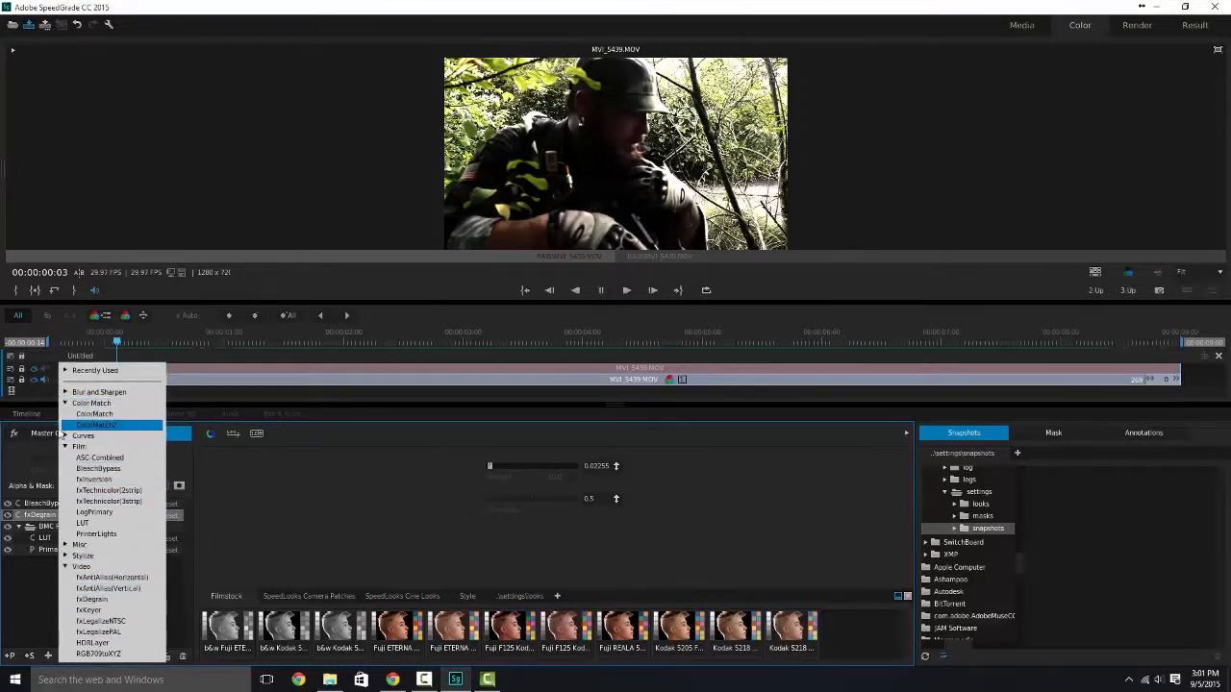
left_click(38, 618)
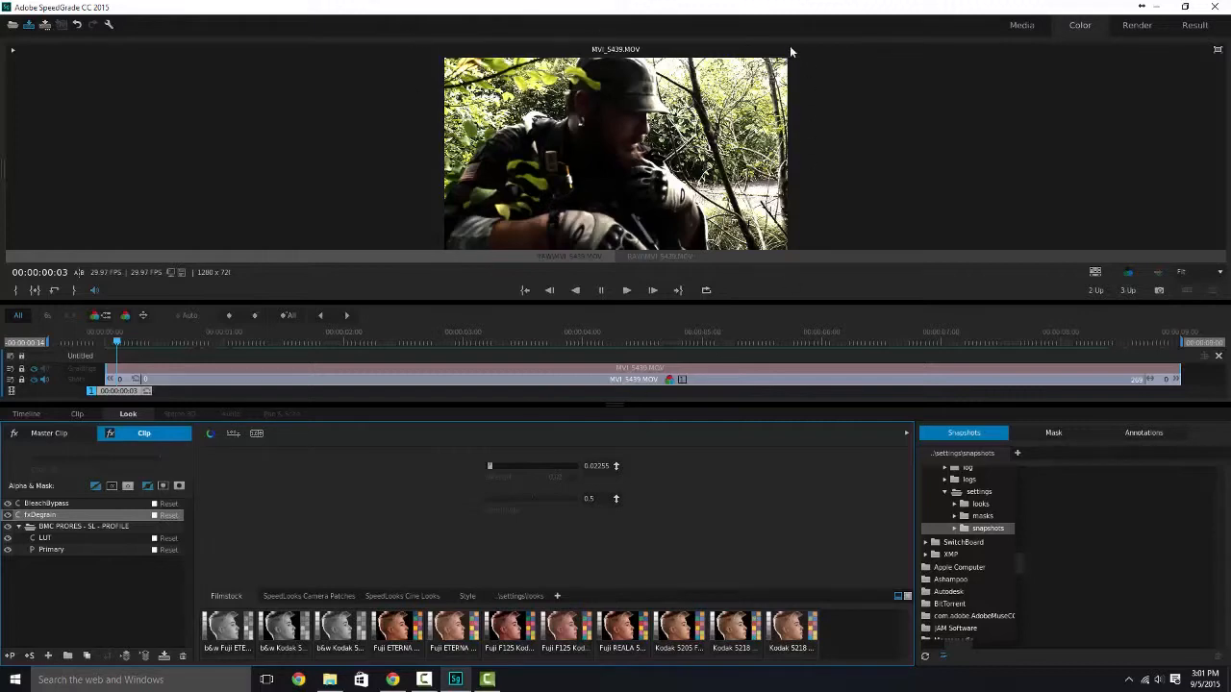
- Compare frames 00:00:01:09 and 00:00:00:09 with the BleachBypass and fxDegrain layers hidden, and show both layers again
left_click_drag(116, 341, 260, 341)
left_click(9, 504)
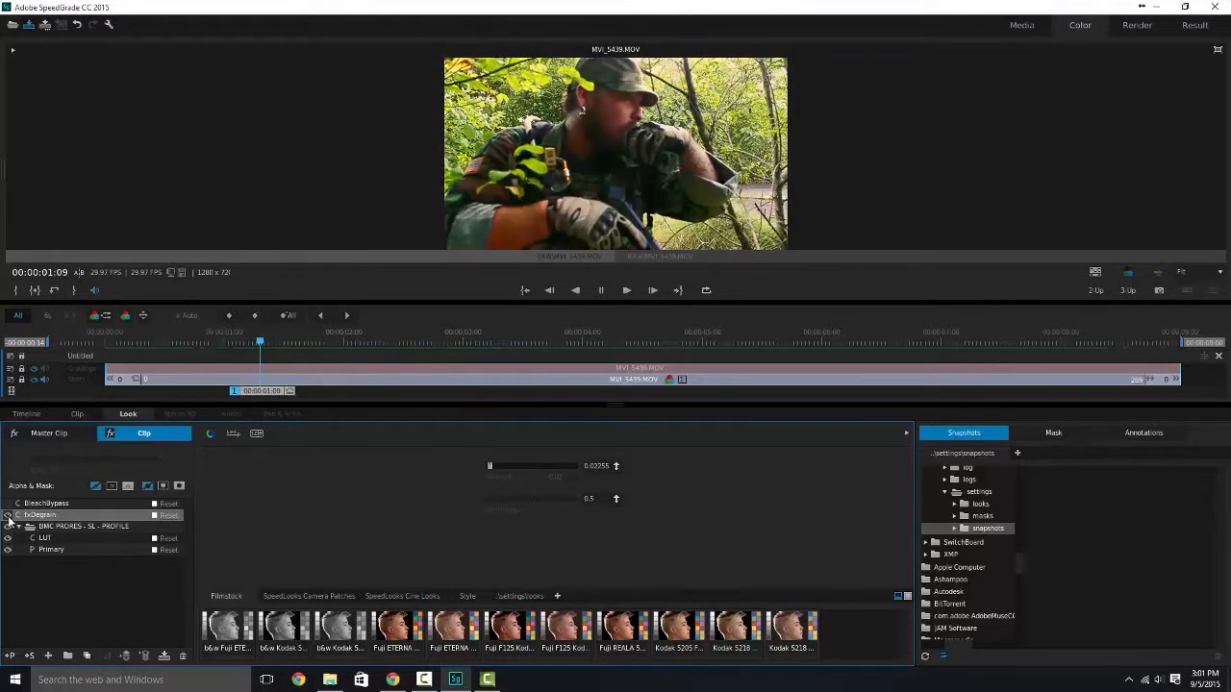
left_click(8, 515)
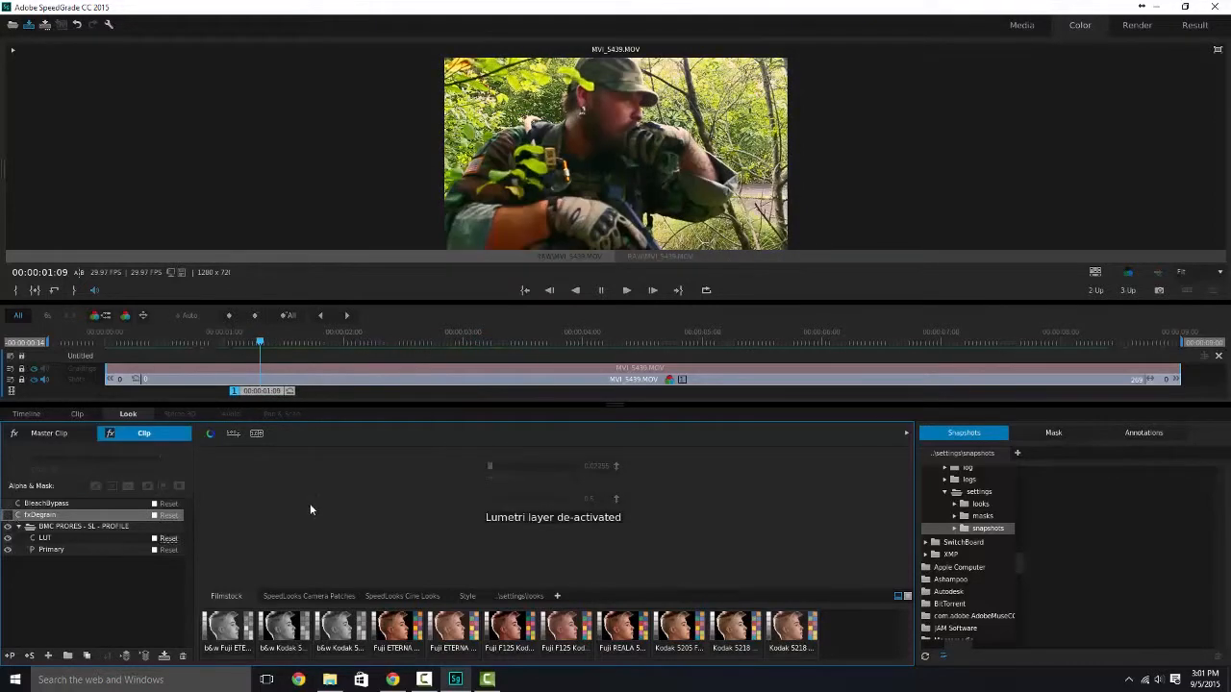
left_click_drag(259, 342, 141, 345)
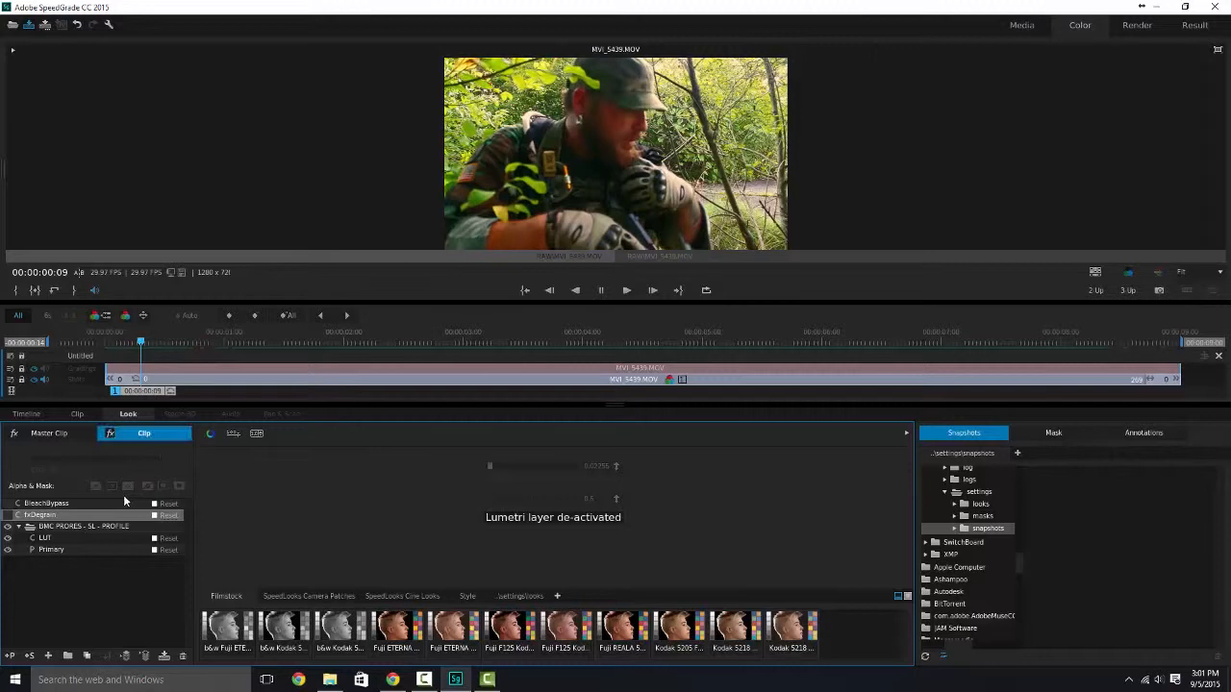
left_click(8, 516)
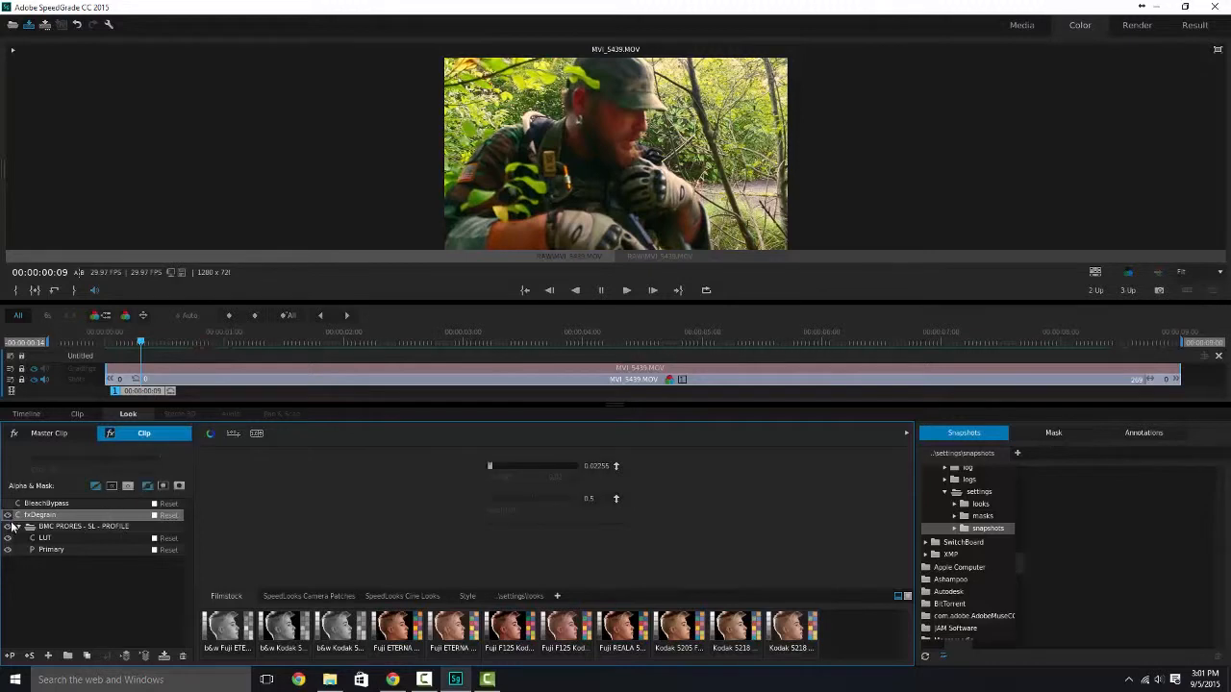
left_click(8, 504)
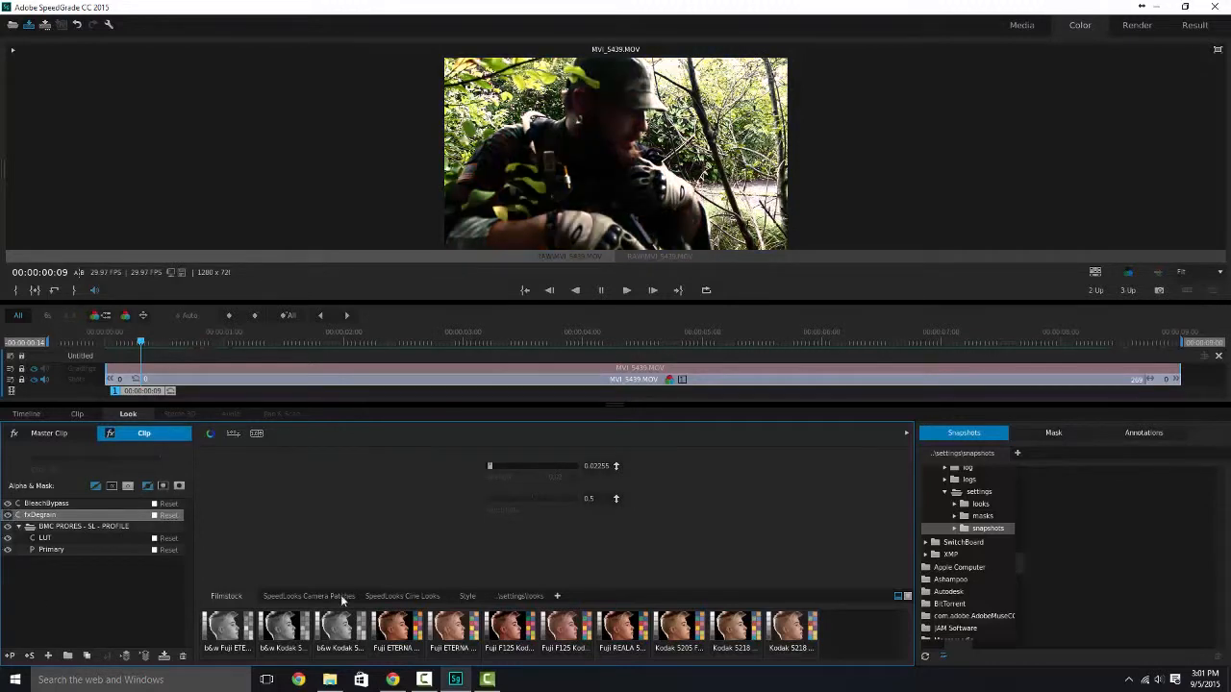
- Compare the graded and ungraded image at 00:00:01:00 by hiding and restoring all look layers, and preview the playback
left_click_drag(173, 344, 289, 343)
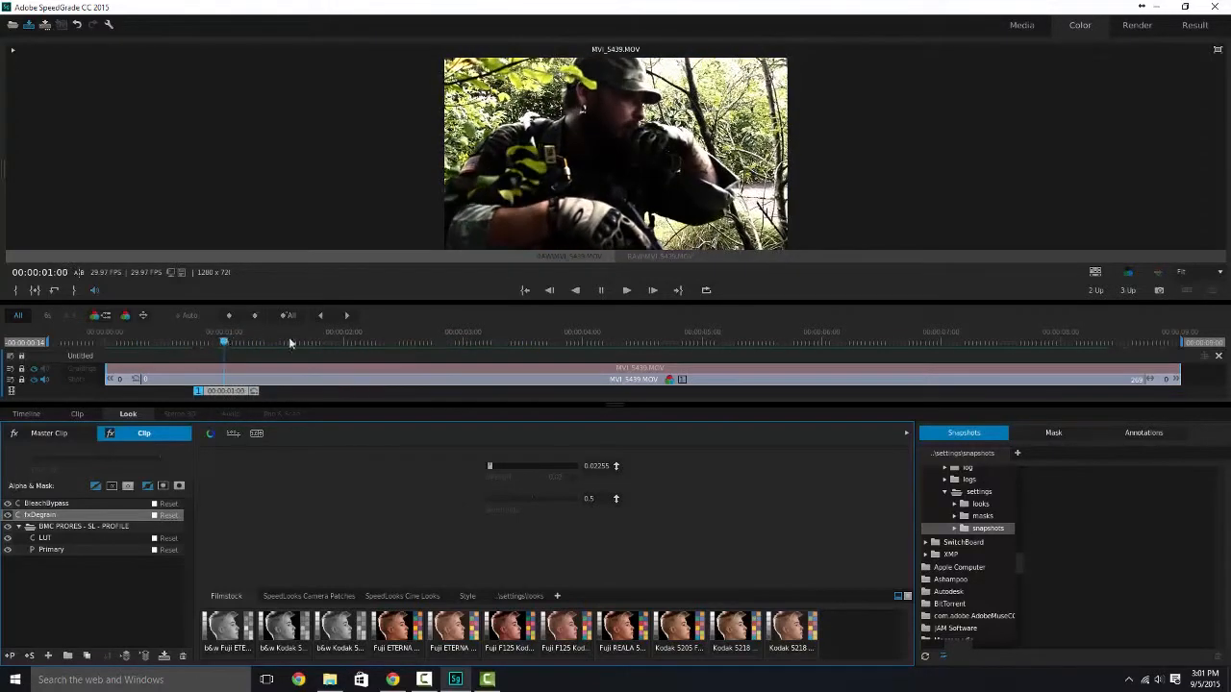
left_click(8, 540)
left_click(8, 514)
left_click(7, 503)
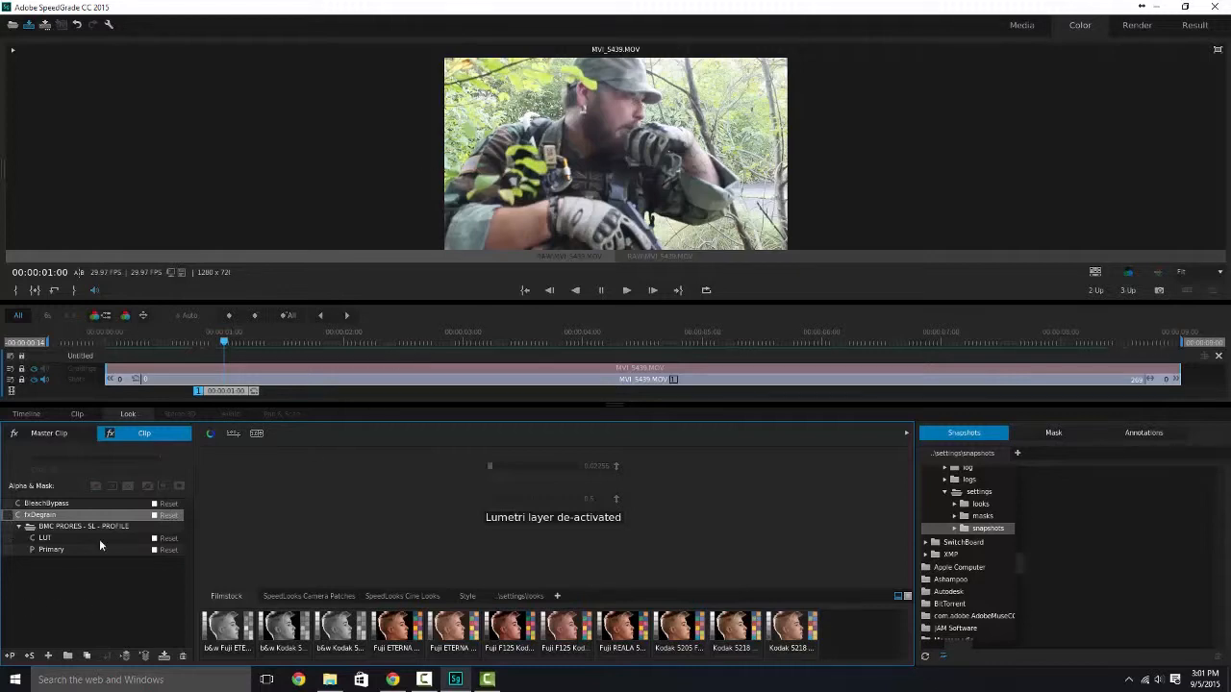
left_click(8, 514)
left_click(8, 503)
key("space")
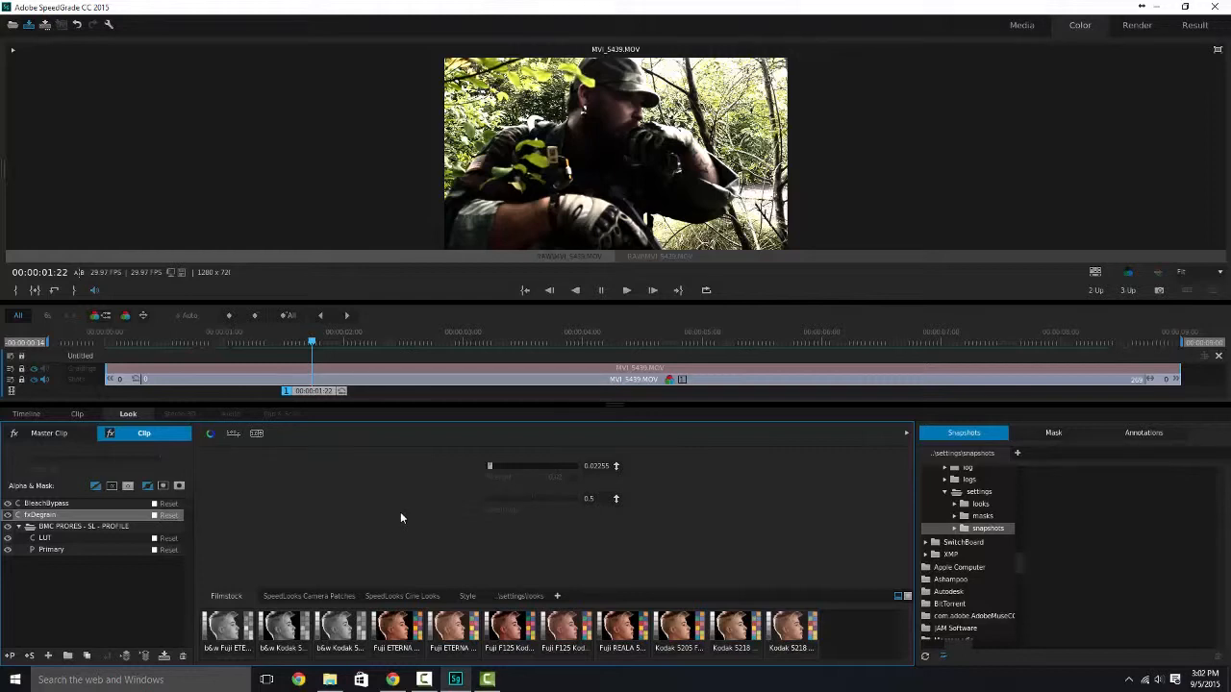
- Open the render output settings and inspect the output folder path, leaving it set to Desktop
left_click(1137, 31)
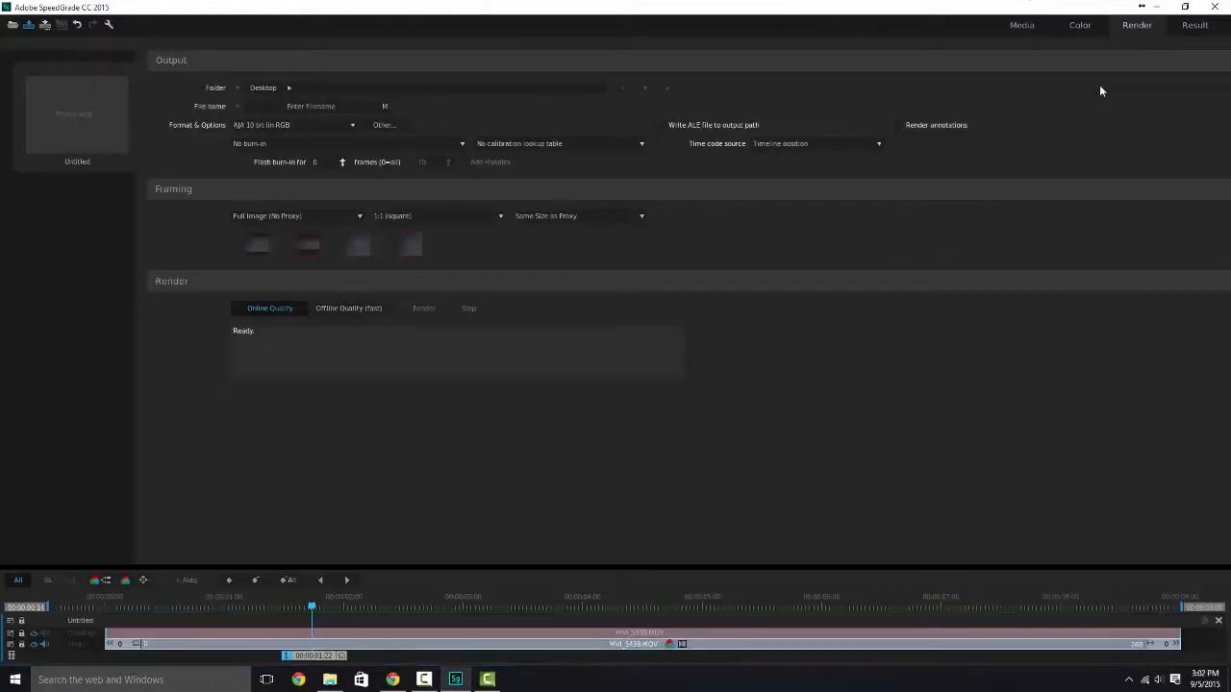
left_click(289, 88)
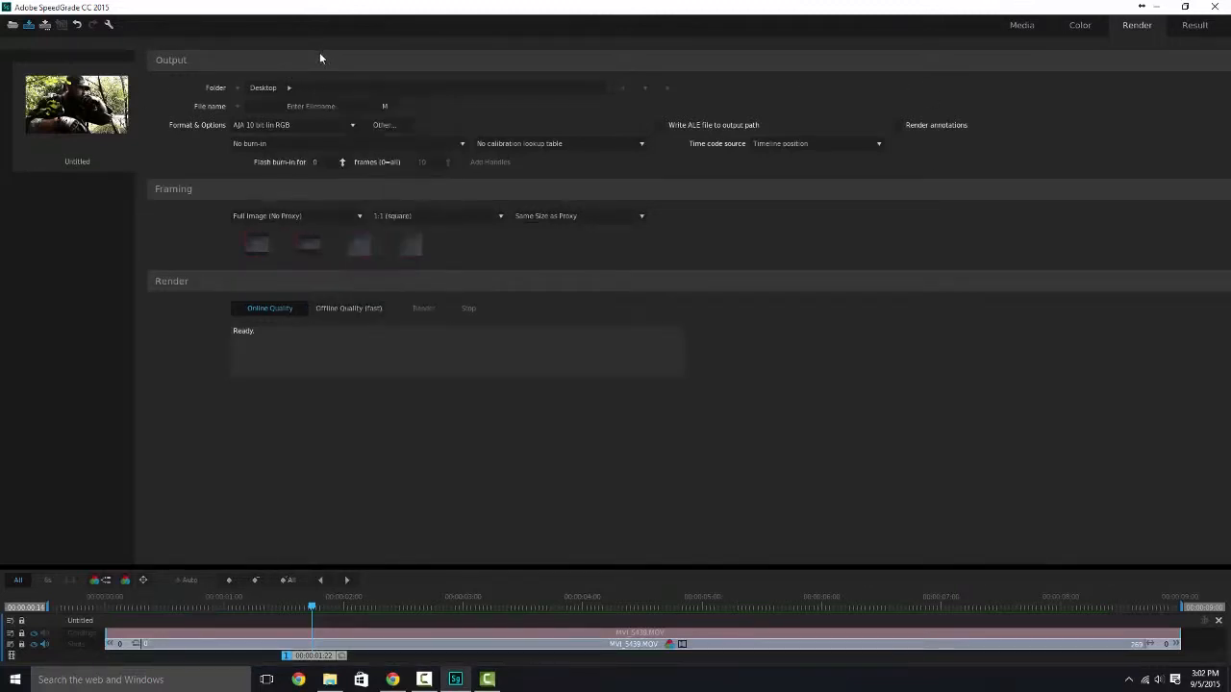
left_click(248, 93)
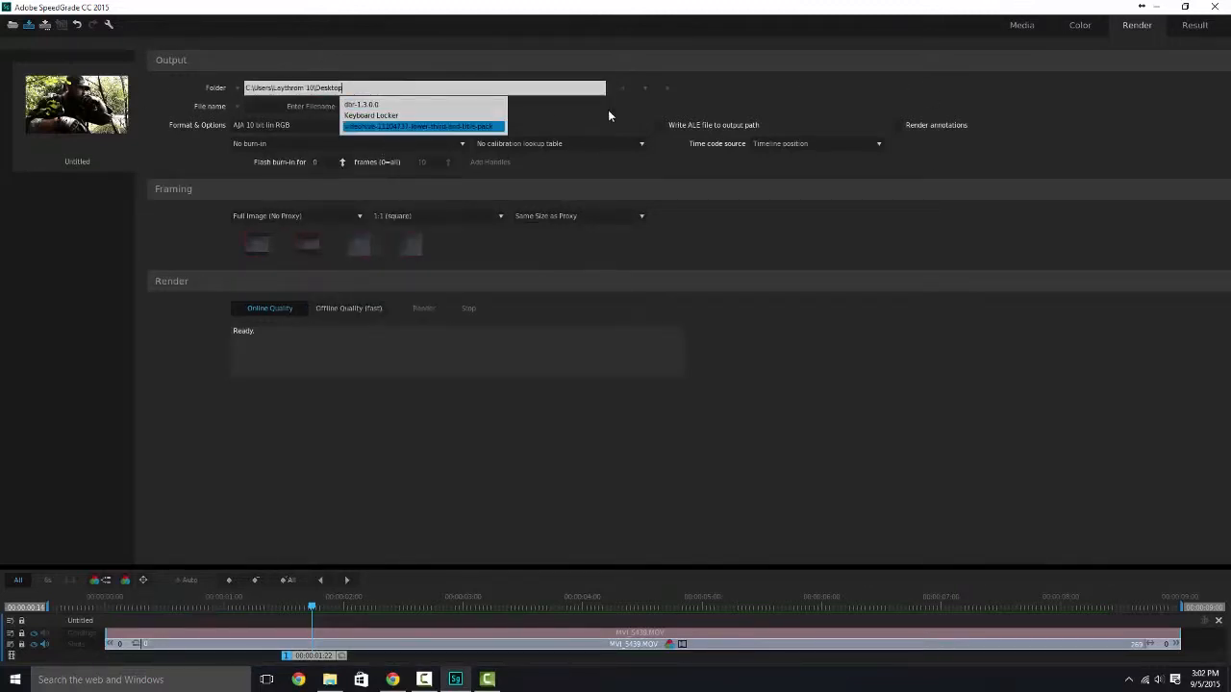
left_click(722, 87)
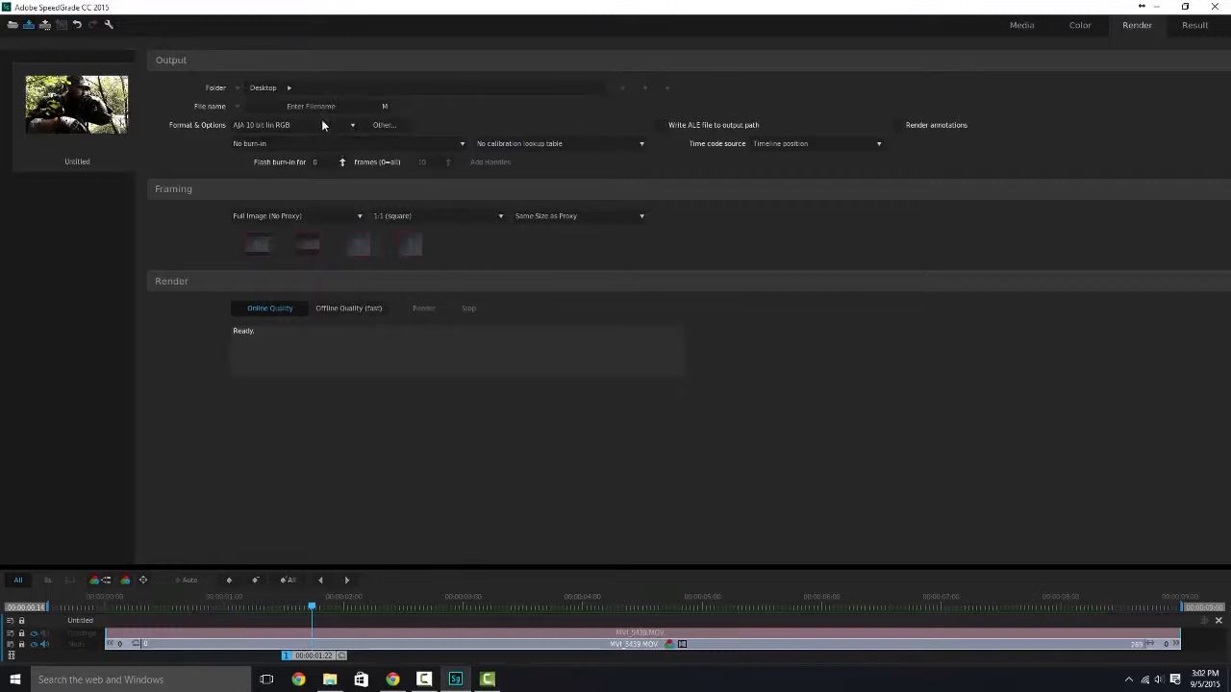
- Review the available output formats, burn-in options and calibration lookup tables without changing the selections
left_click(278, 125)
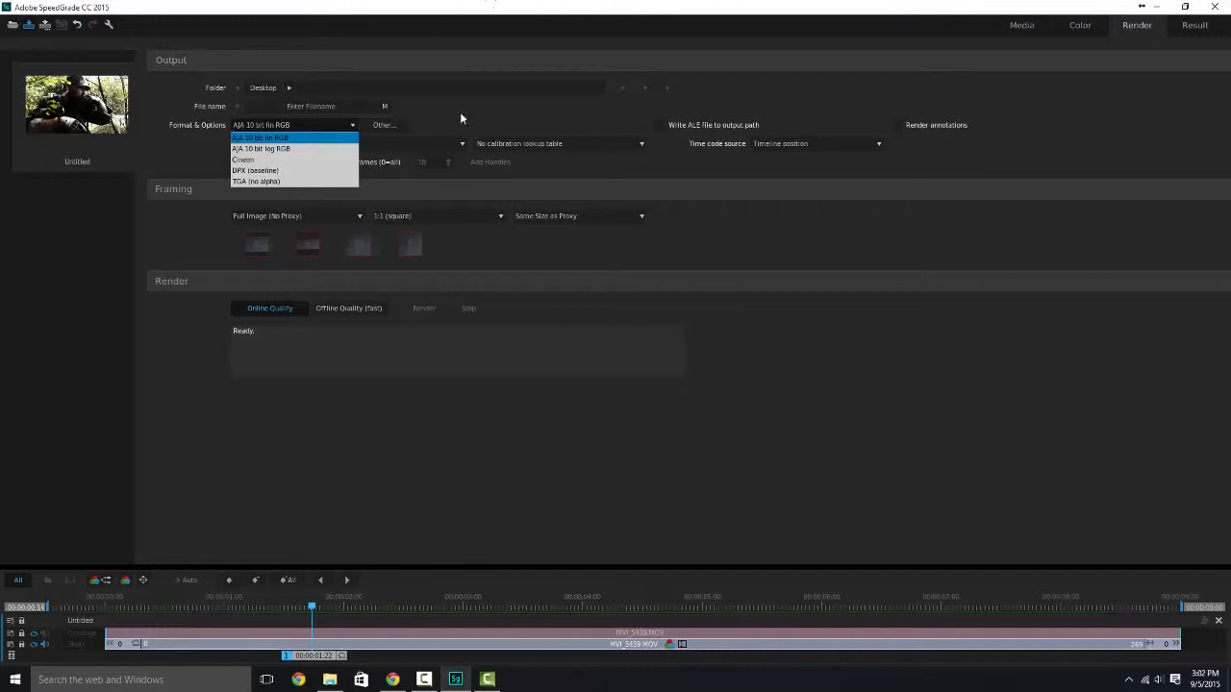
left_click(502, 115)
left_click(307, 143)
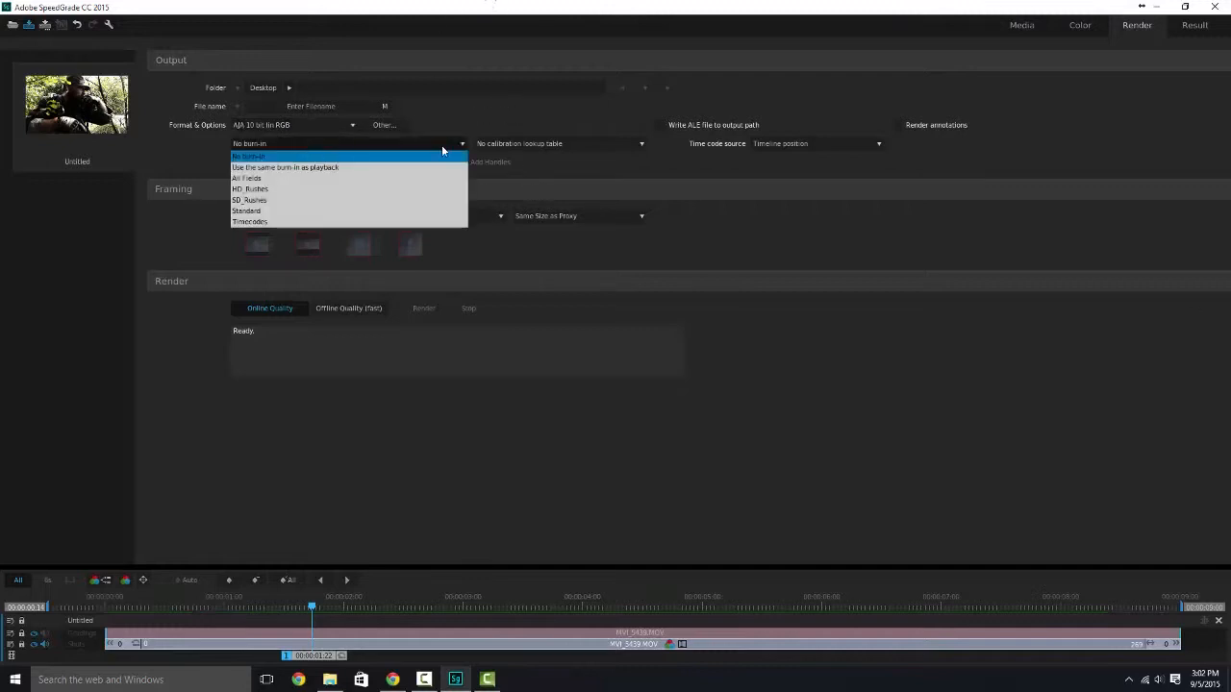
left_click(511, 123)
left_click(528, 146)
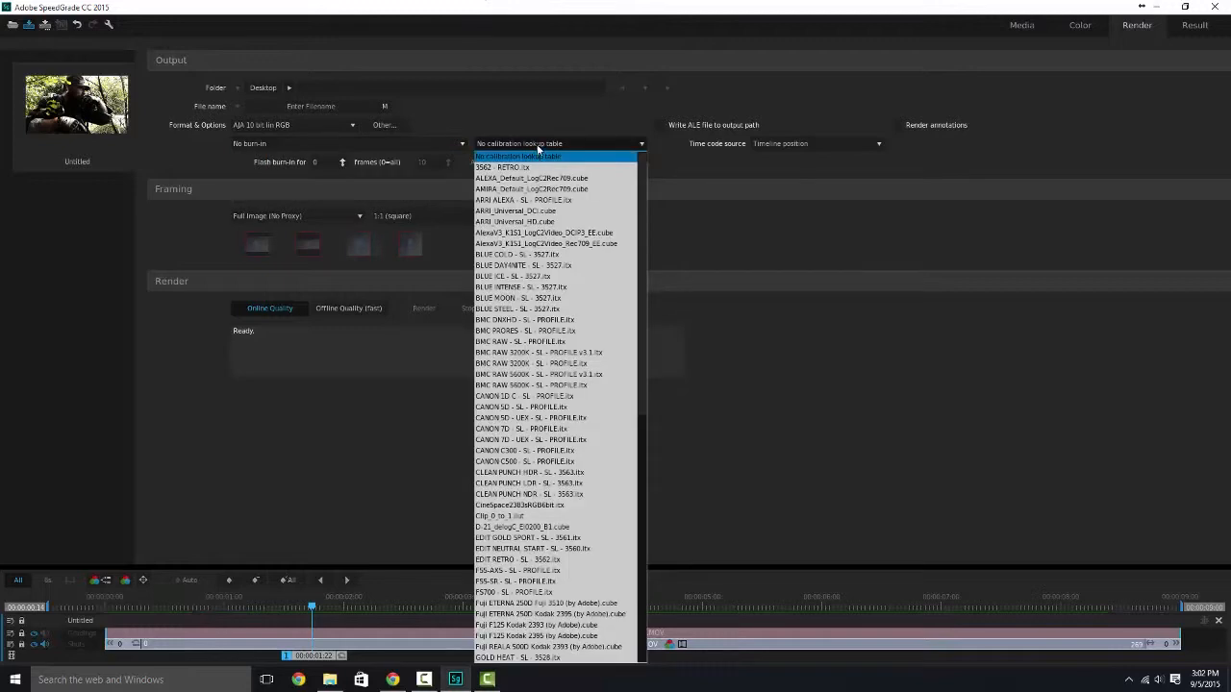
left_click(536, 121)
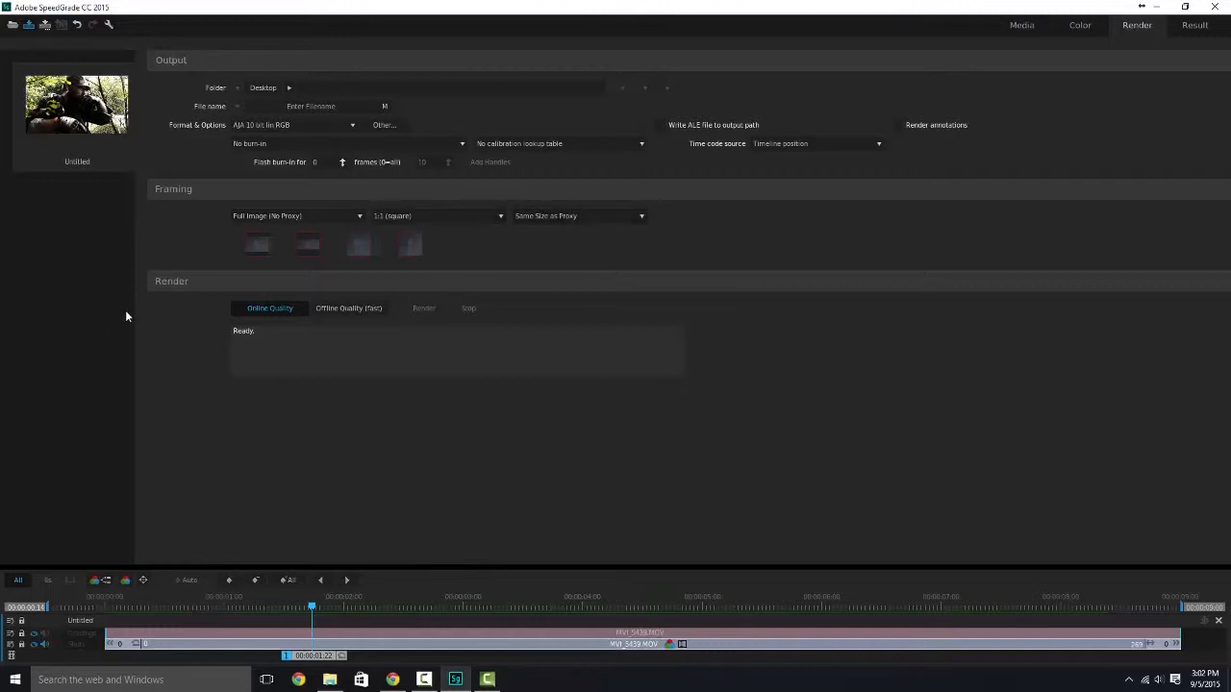
- Name the output file demo, select Offline Quality (fast) and start the render
left_click(367, 309)
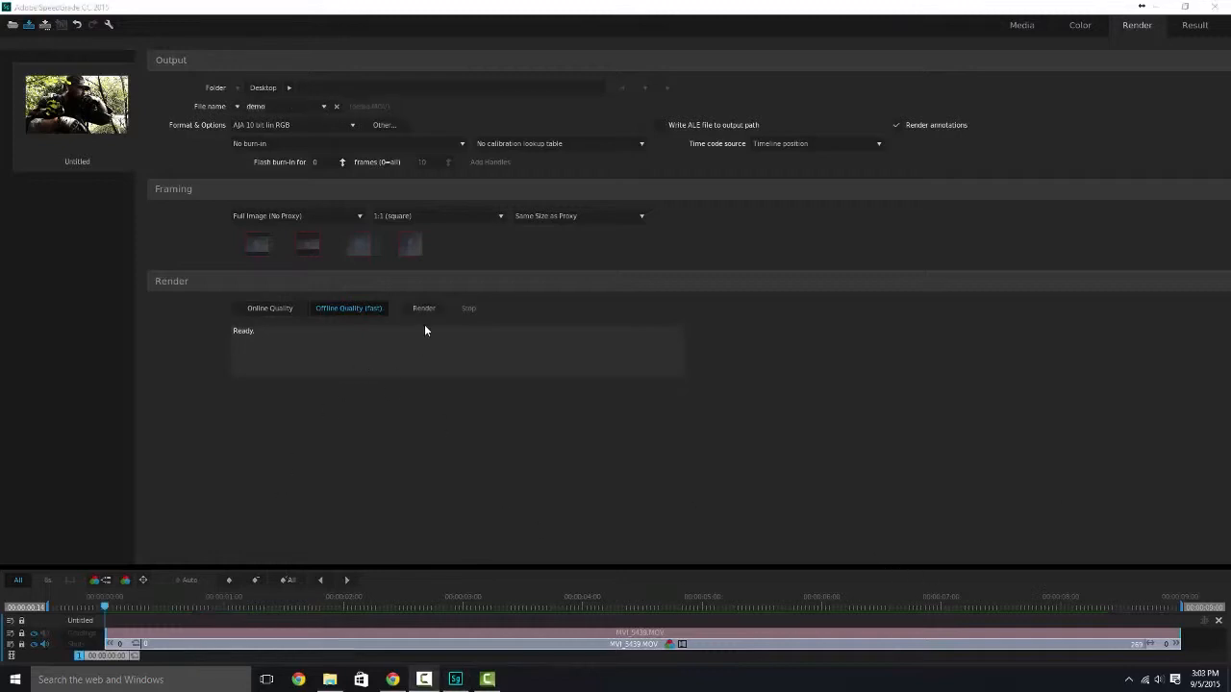
left_click(427, 309)
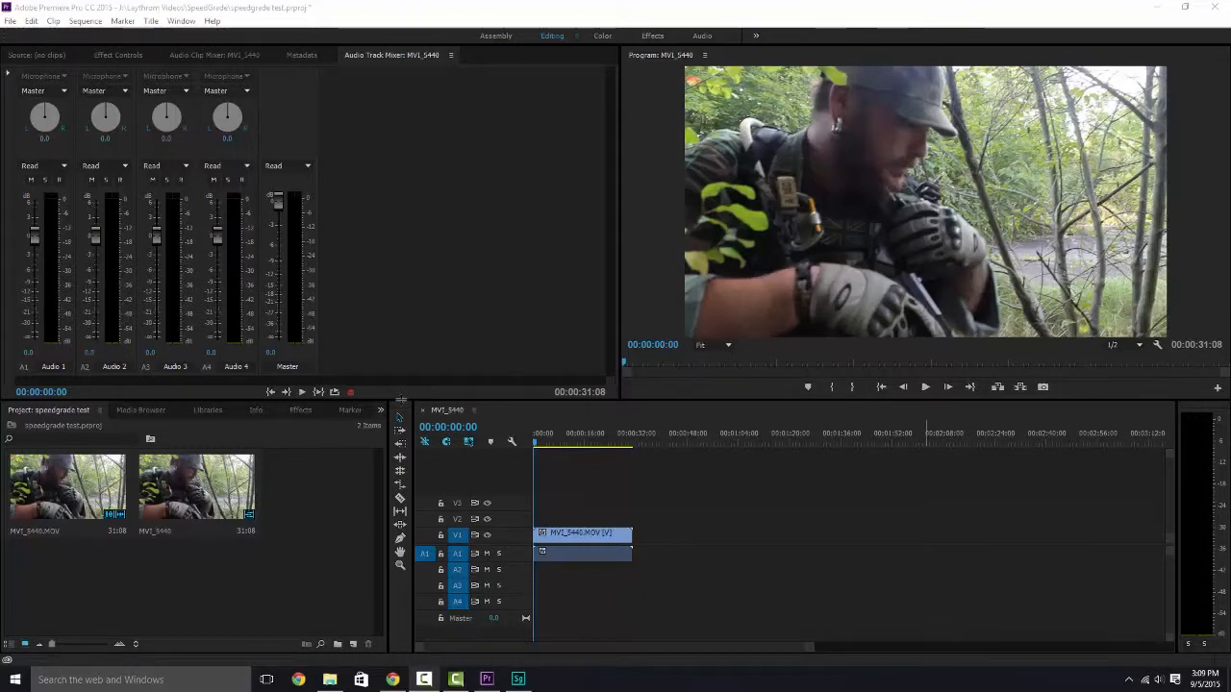
- In Premiere Pro, save the speedgrade test project and send its MVI_5440 sequence to SpeedGrade through Direct Link
left_click(524, 423)
left_click(583, 423)
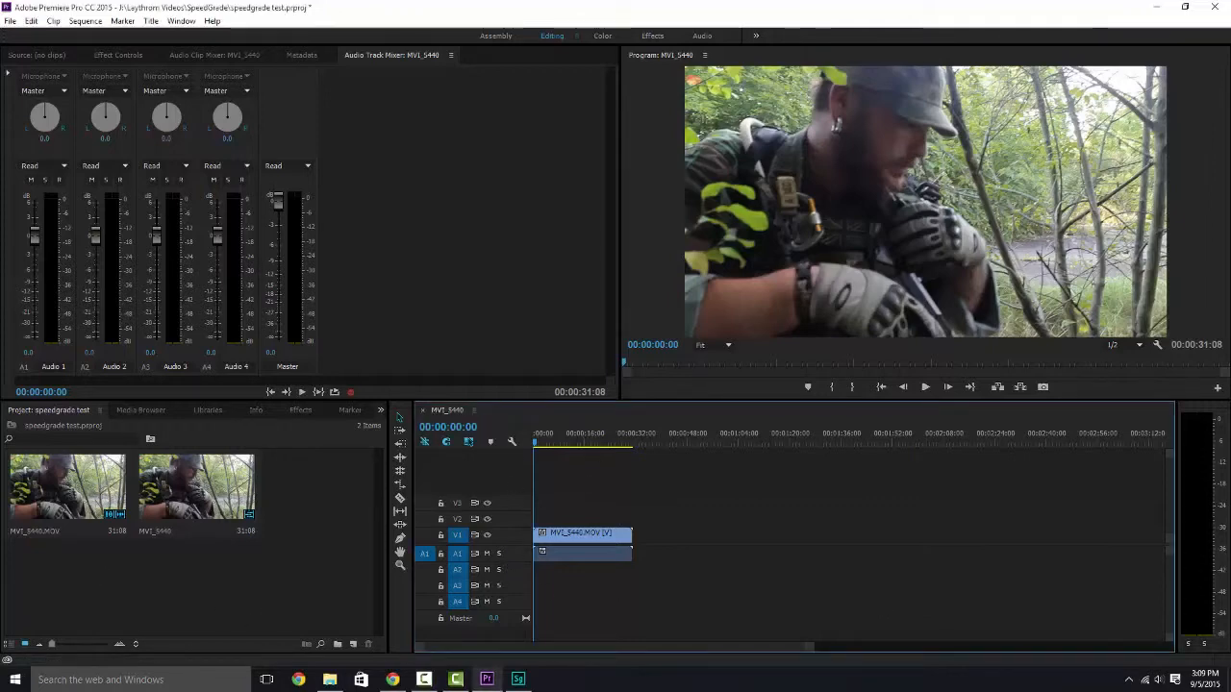
left_click(10, 20)
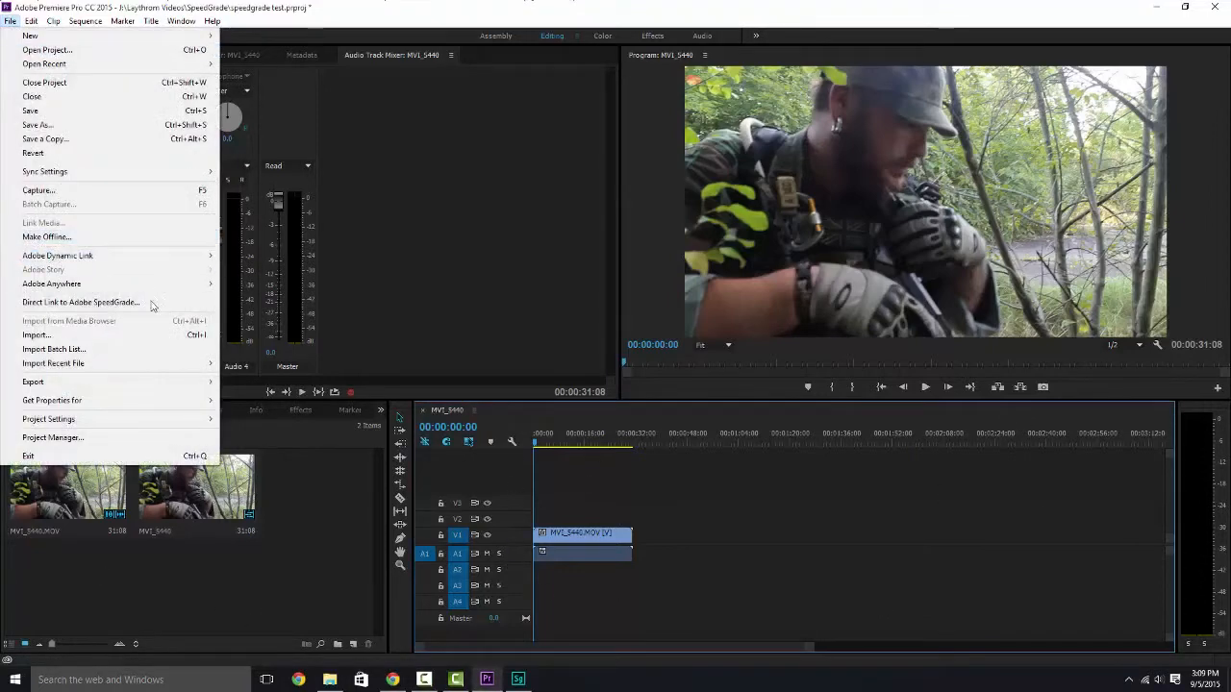
left_click(151, 304)
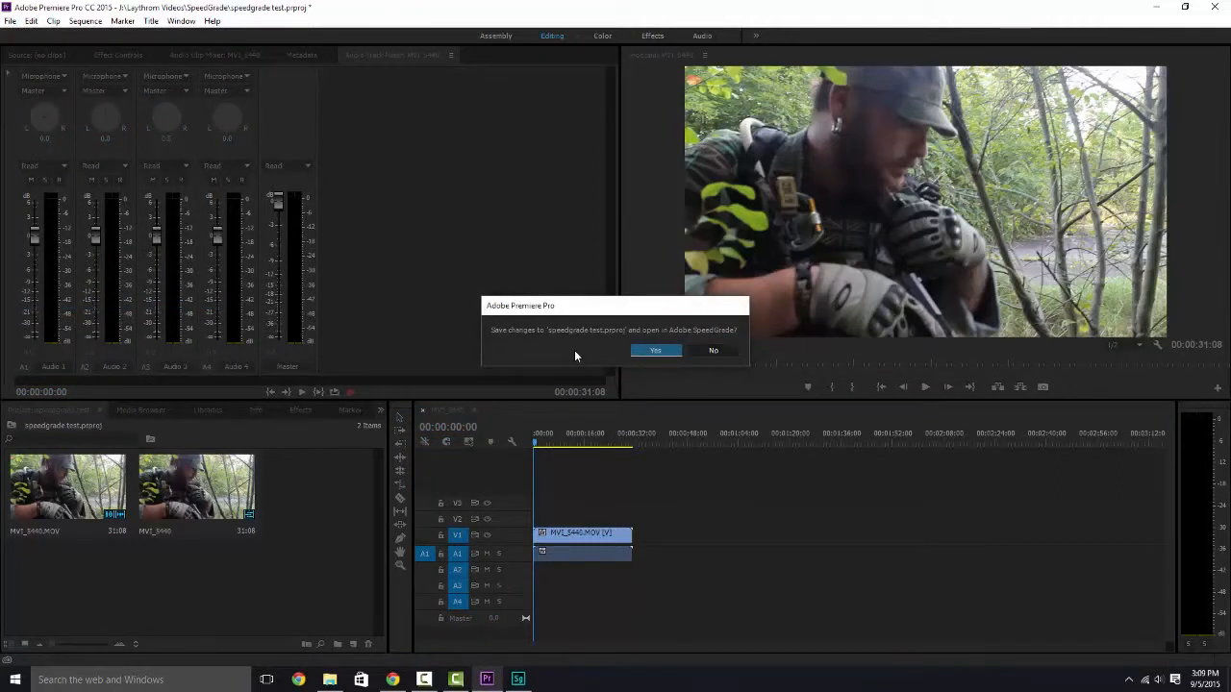
left_click(648, 352)
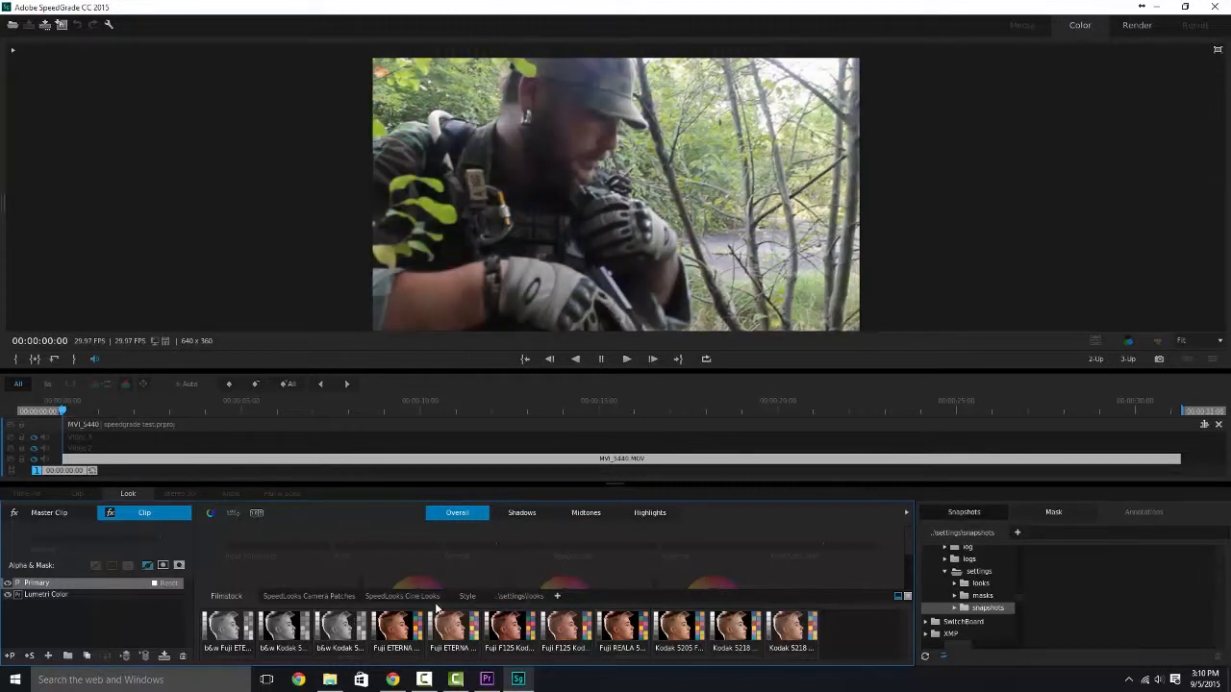
- Apply the BMC DNXHD look from the SpeedLooks Camera Patches to MVI_5440.MOV and display the SpeedLooks Cine Looks
left_click(319, 597)
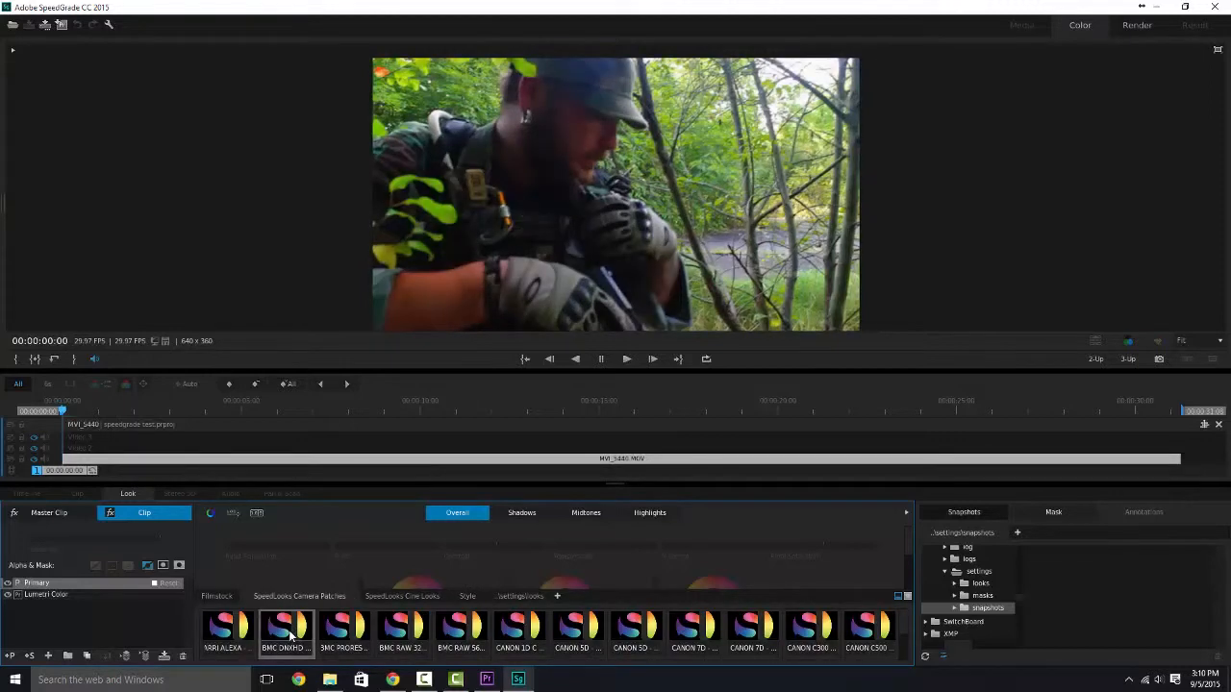
left_click(292, 635)
left_click(392, 596)
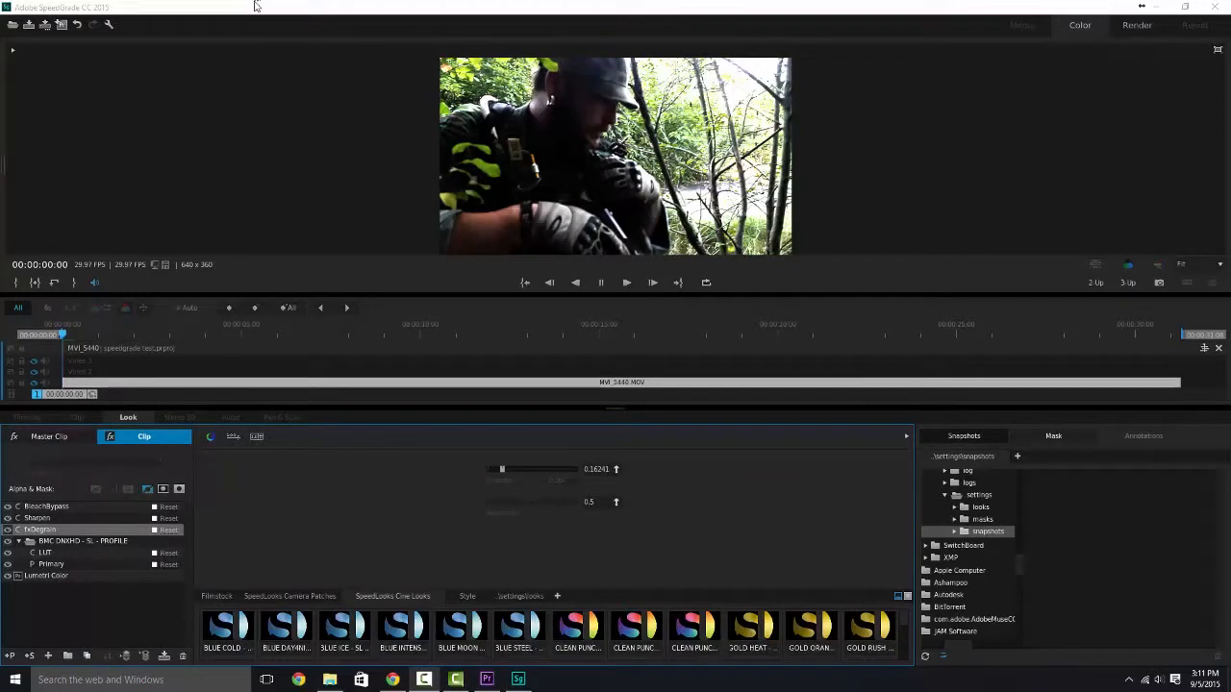
- Save the graded speedgrade test project and send it back to Premiere Pro through Direct Link
left_click(16, 24)
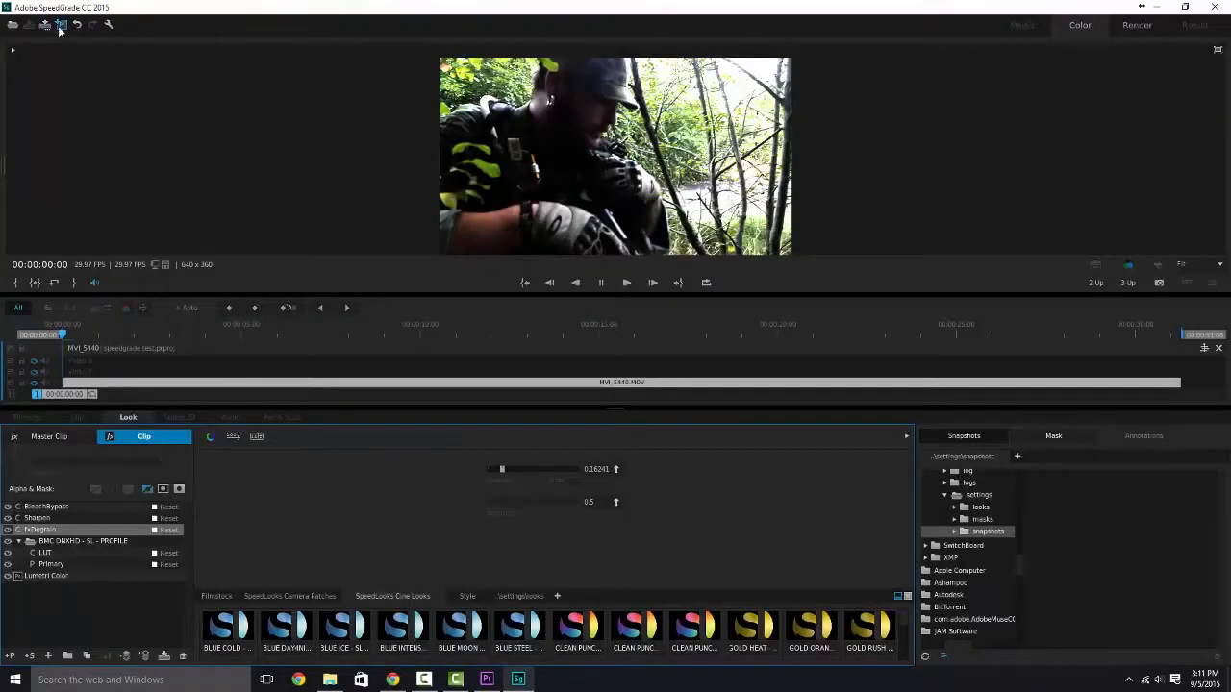
left_click(62, 24)
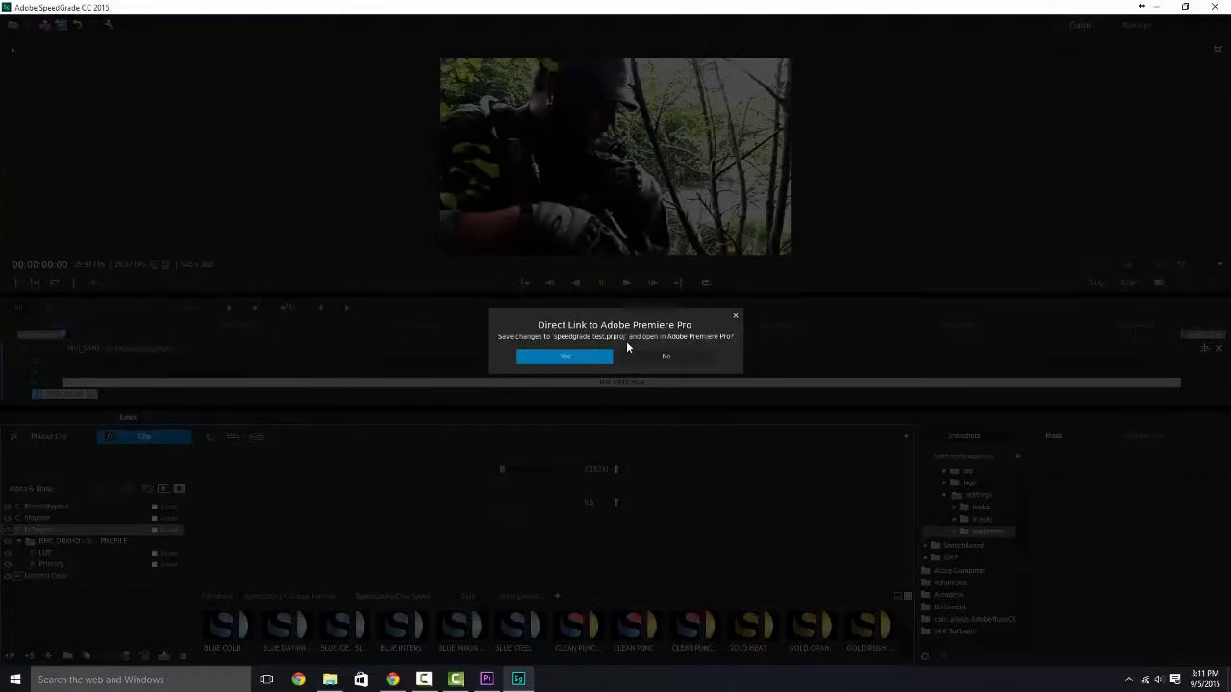
left_click(583, 362)
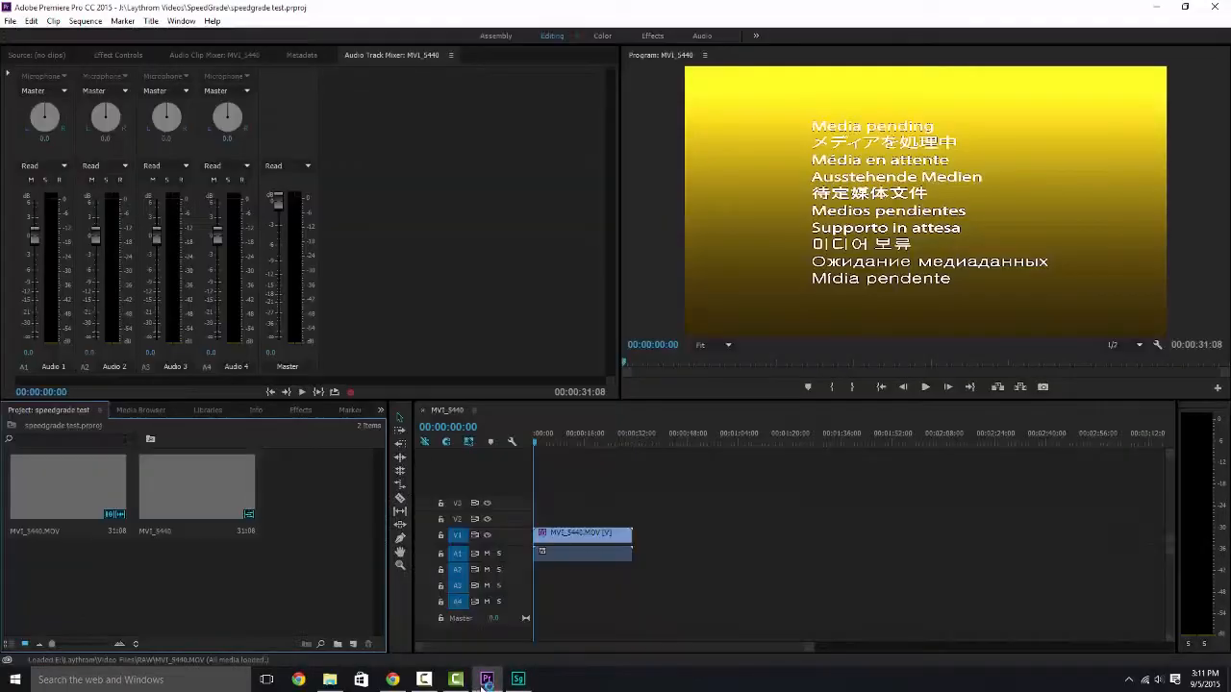
- Preview the graded MVI_5440 sequence in Premiere Pro at 00:00:10:12 and 00:00:16:18
mouse_move(486, 679)
mouse_move(555, 443)
left_mouse_down()
mouse_move(574, 448)
mouse_move(530, 441)
mouse_move(567, 440)
left_mouse_up()
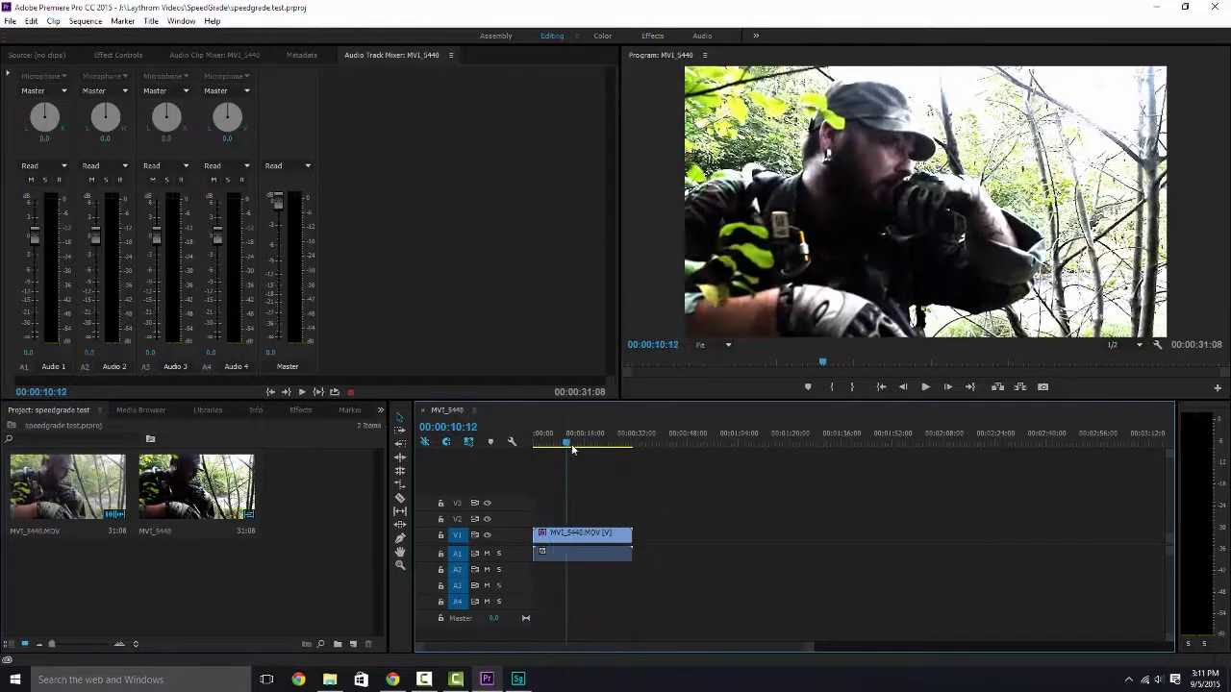
left_click_drag(591, 440, 585, 440)
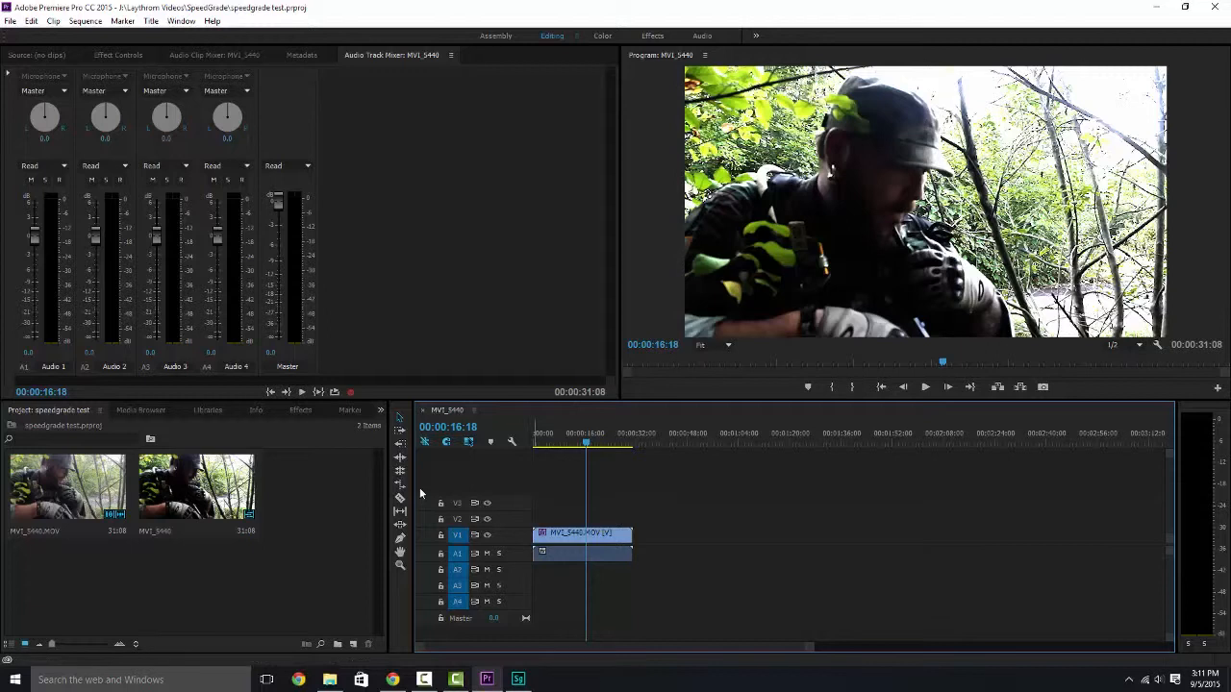
- Examine Premiere Pro's Adjust and Color Correction video effects, from Auto Color through Video Limiter, without applying any
left_click(304, 411)
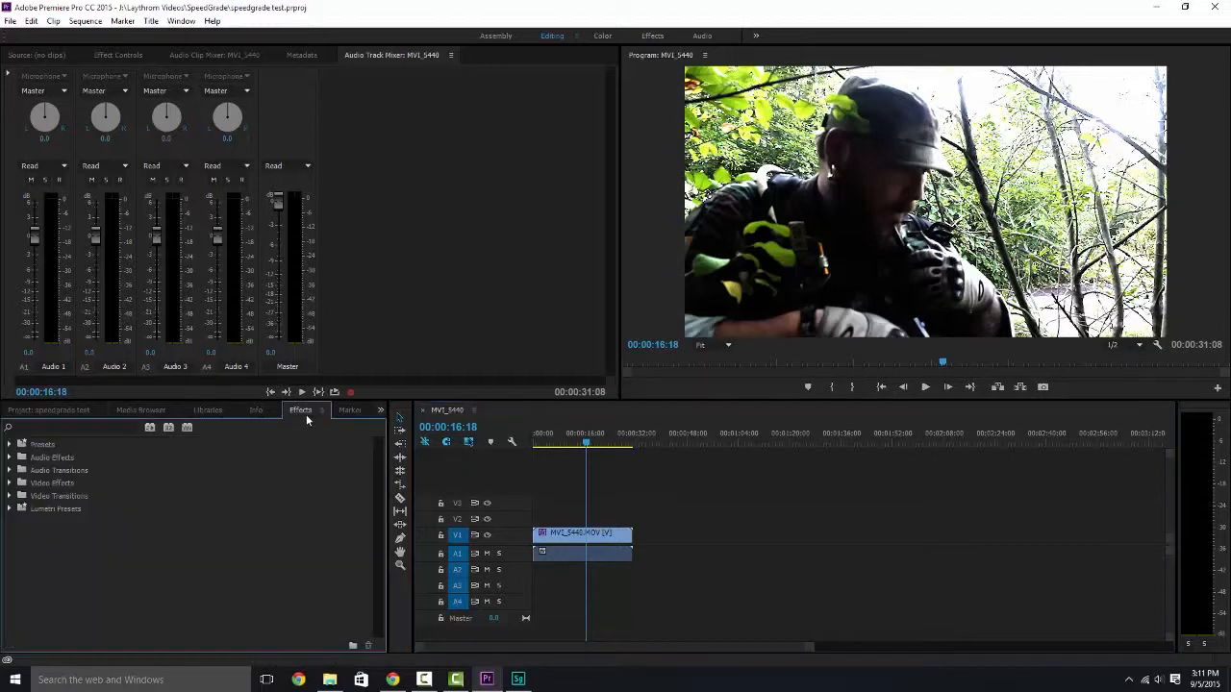
left_click(10, 459)
left_click(11, 459)
left_click(11, 483)
left_click(18, 495)
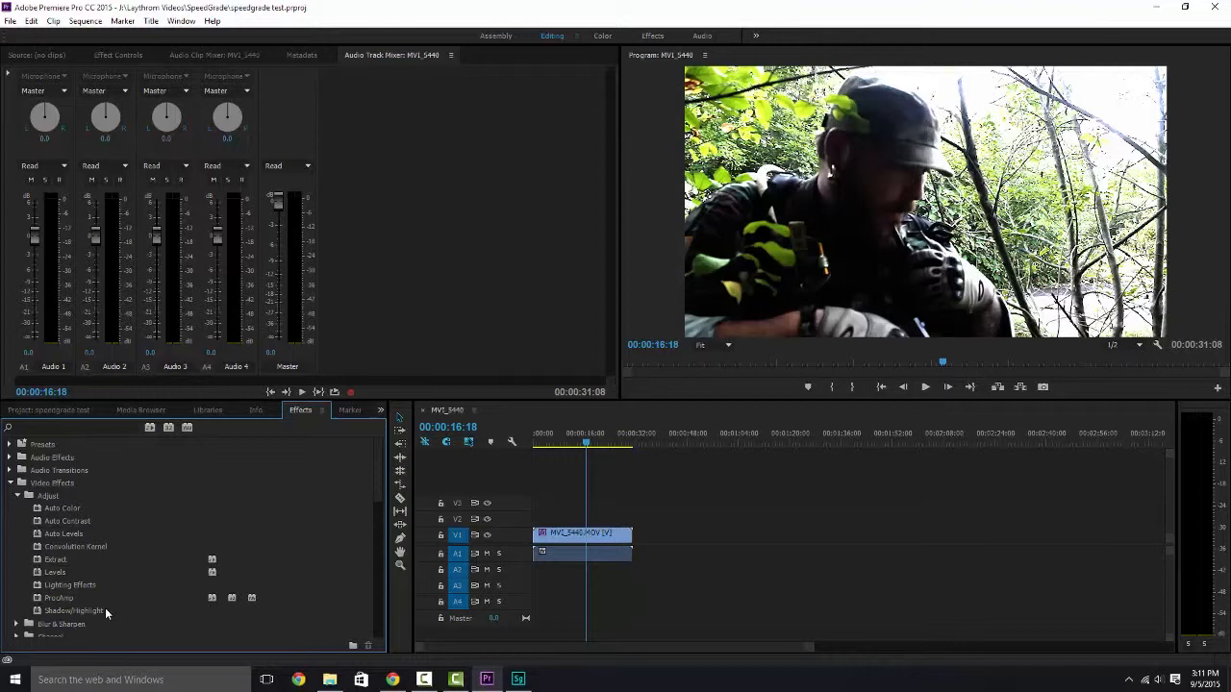
scroll(85, 528, "down", 4)
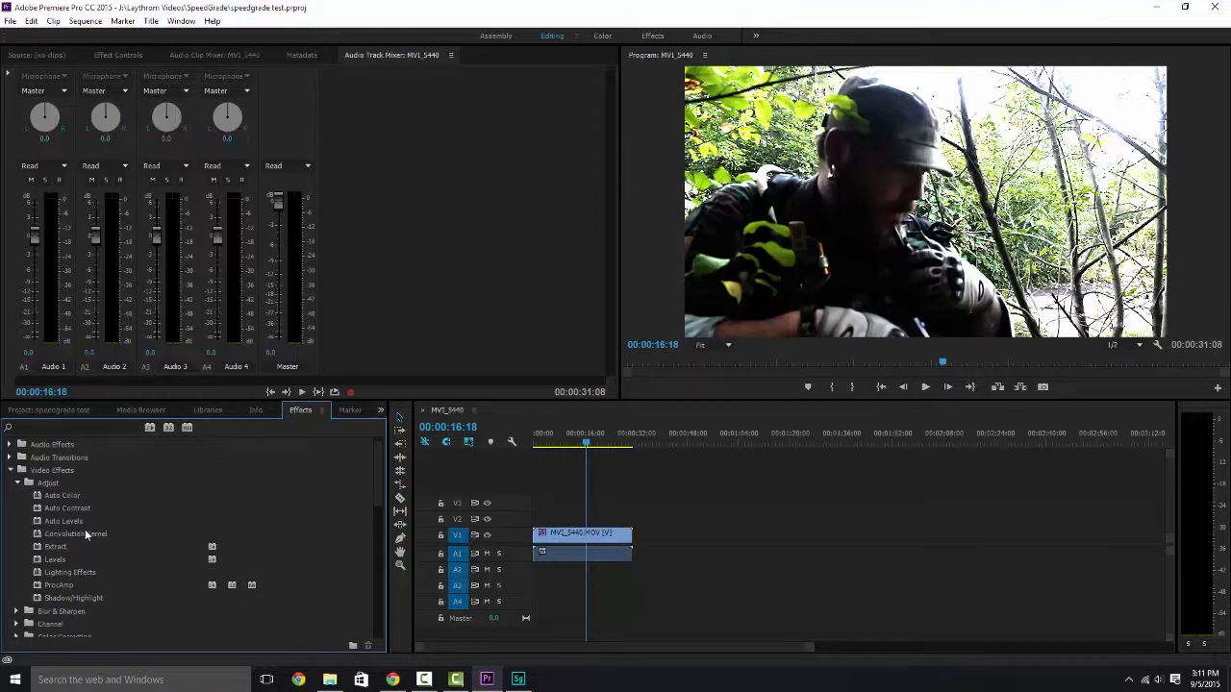
left_click(16, 546)
scroll(108, 538, "down", 2)
scroll(107, 546, "down", 1)
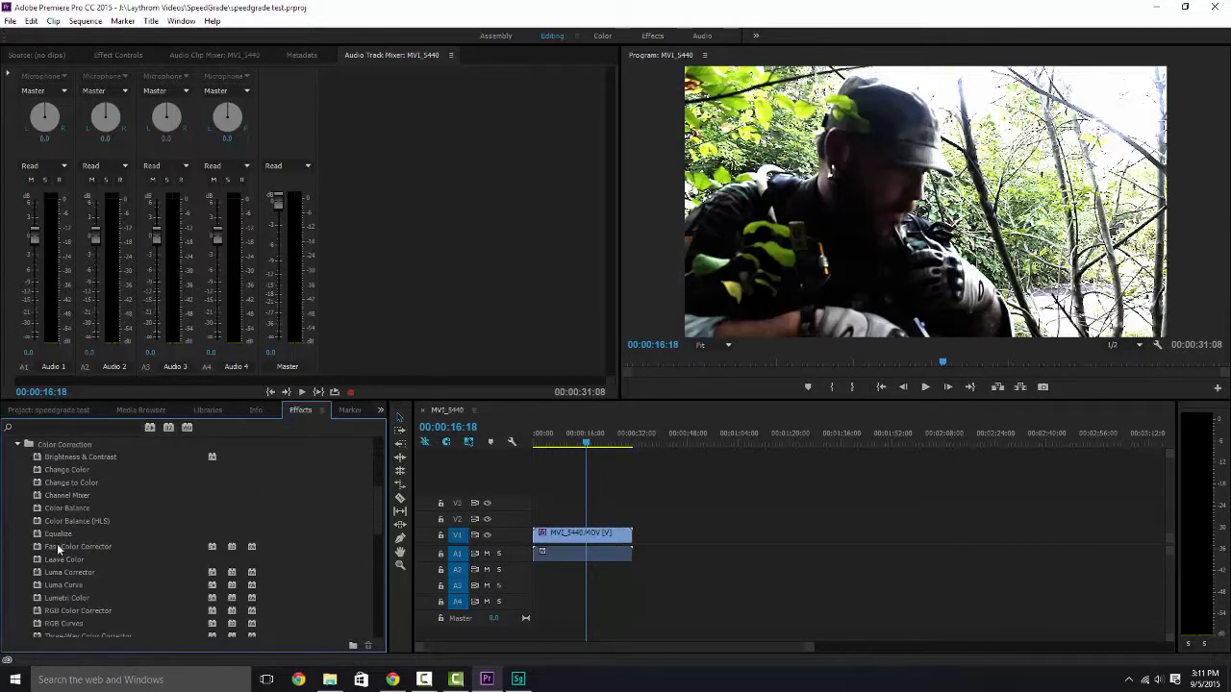
scroll(61, 547, "down", 2)
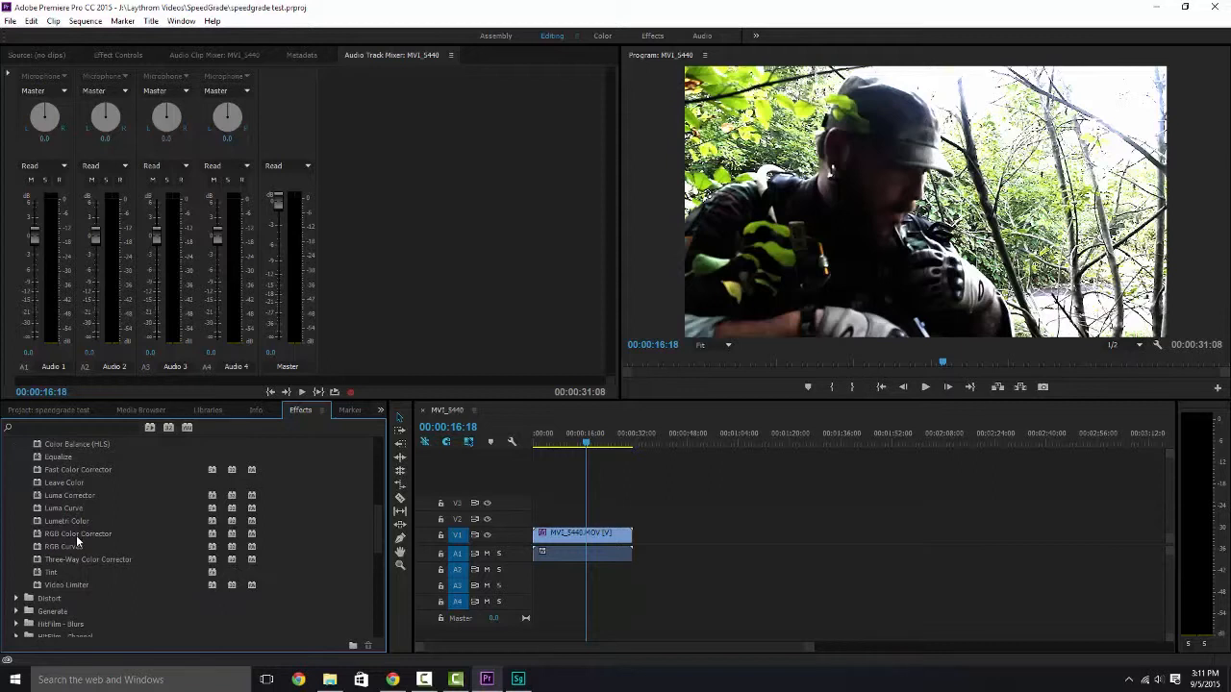
- Check SpeedGrade's start screen, return to Premiere Pro and preview the graded sequence at 00:00:06:00
left_click(519, 680)
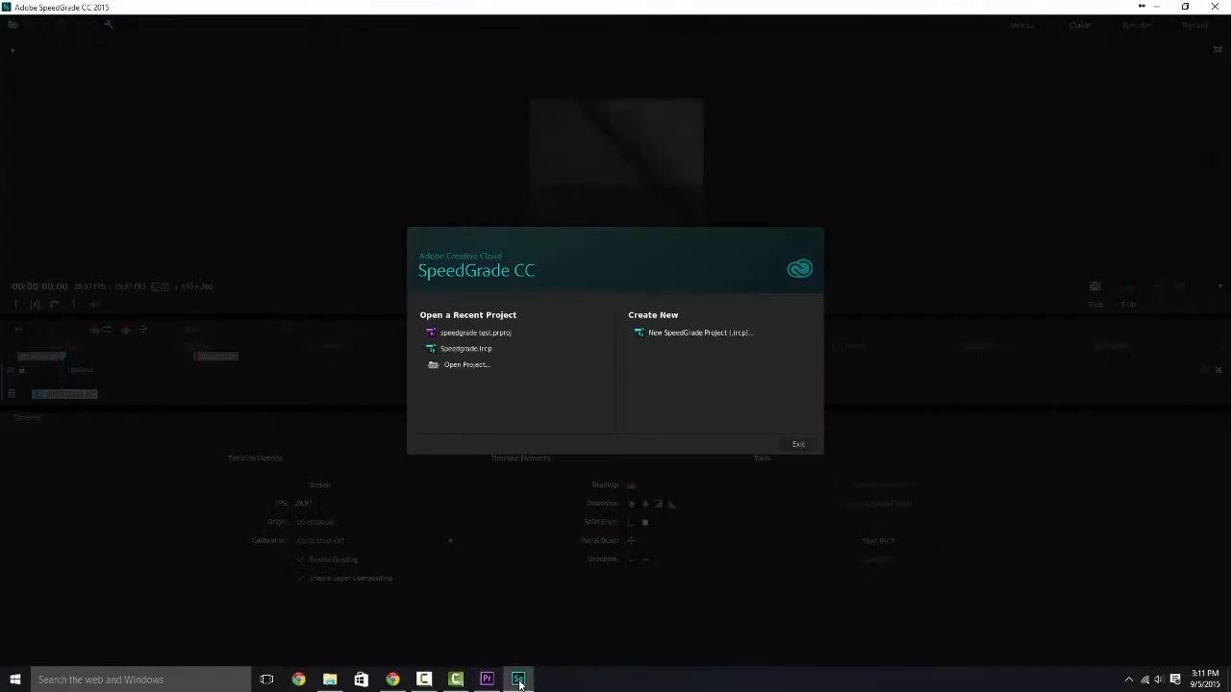
left_click(487, 679)
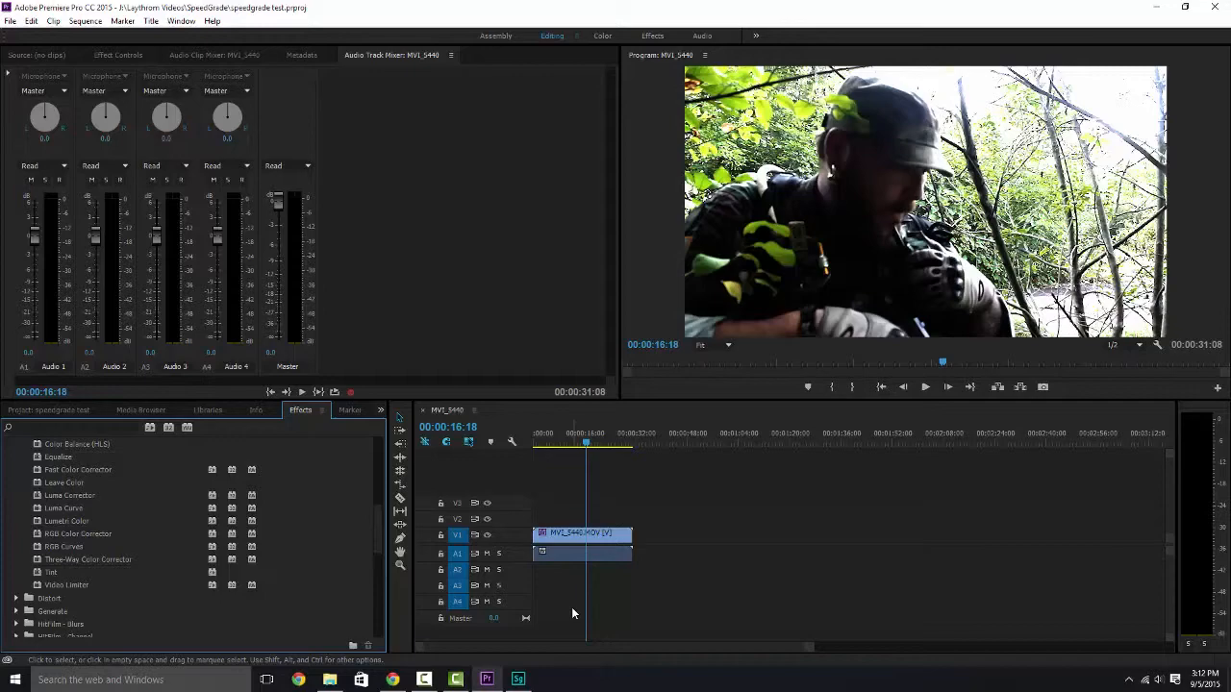
left_click(563, 440)
left_click_drag(589, 441, 552, 442)
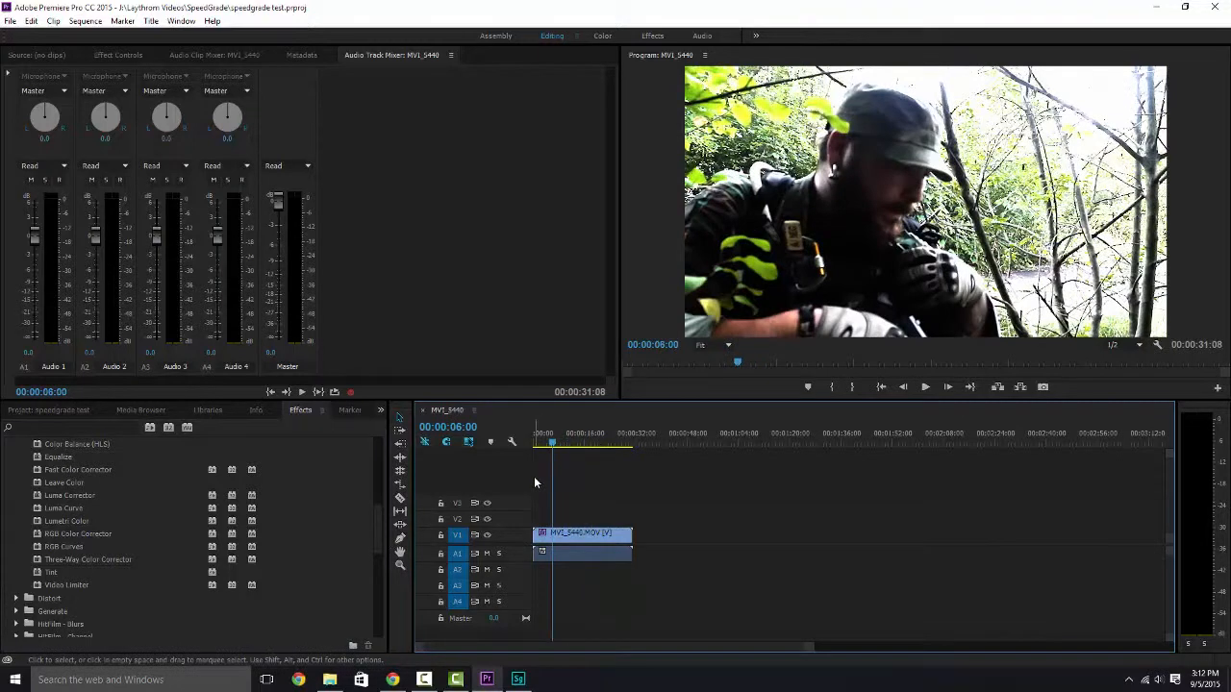